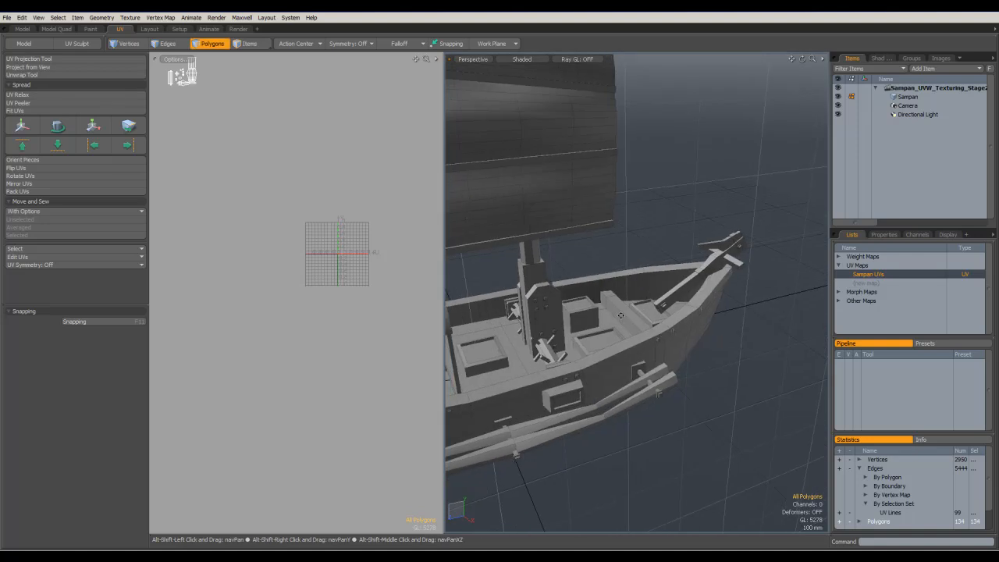
- Select all polygons of the rudder at the boat's stern: rudder post, blade, tiller and the tiller's support post
alt+shift+drag(570, 303, 669, 309)
double_click(618, 395)
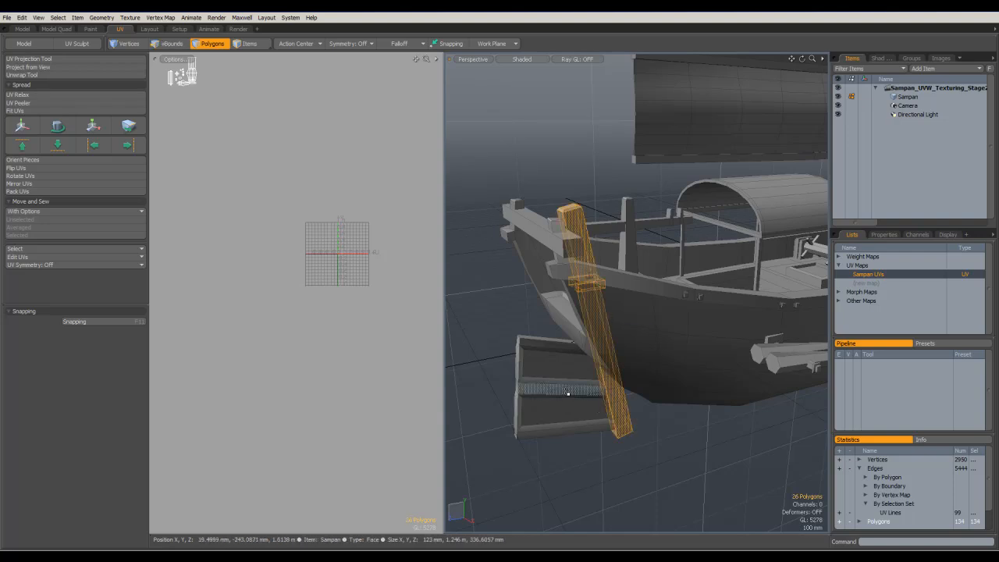
shift+click(563, 375)
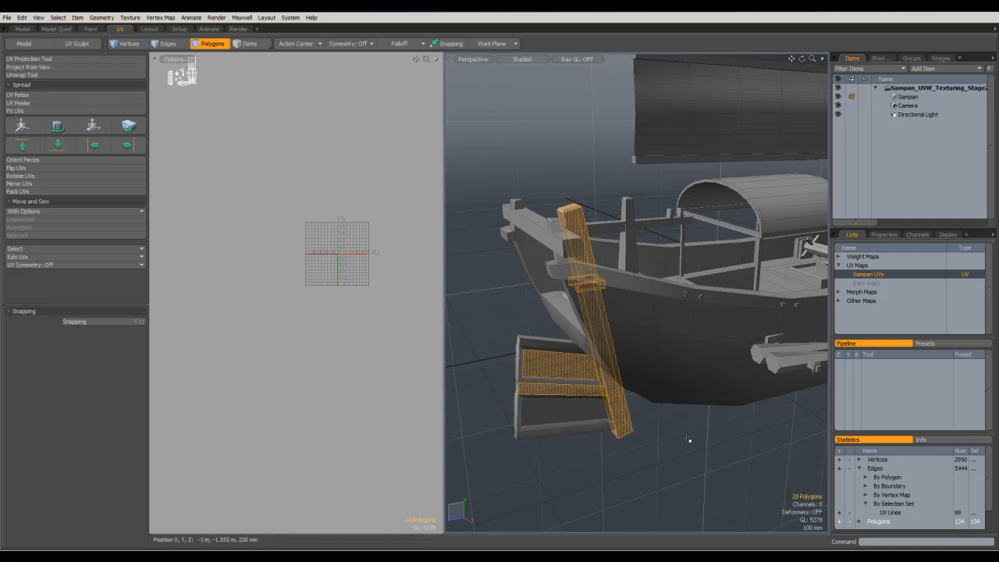
shift+click(558, 416)
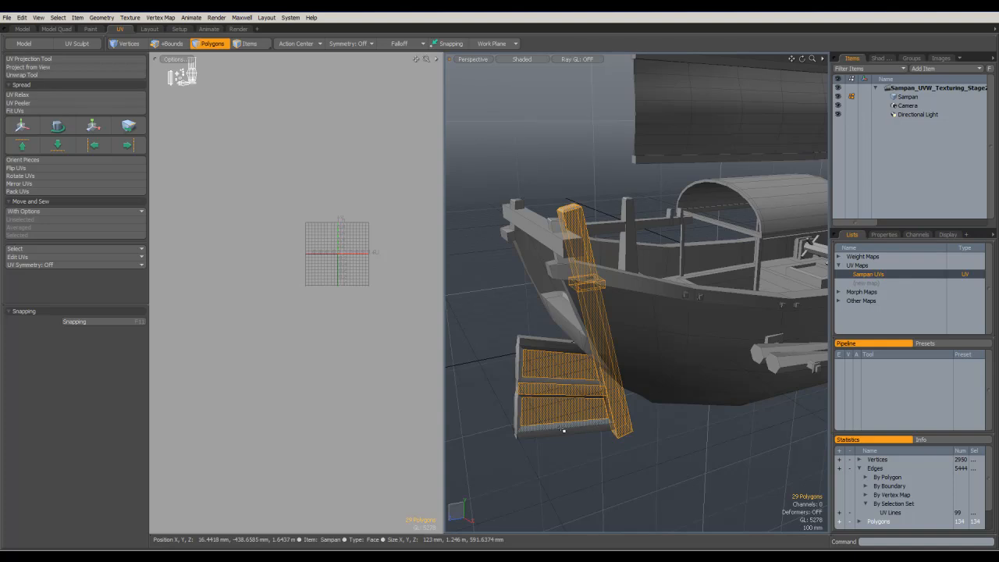
shift+double_click(562, 429)
alt+drag(671, 375, 672, 259)
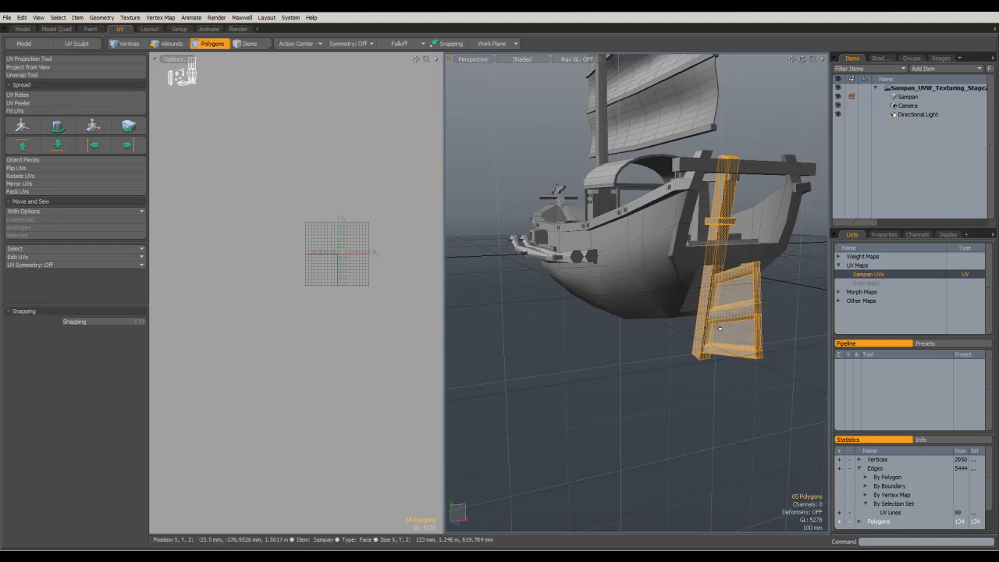
alt+drag(736, 291, 745, 305)
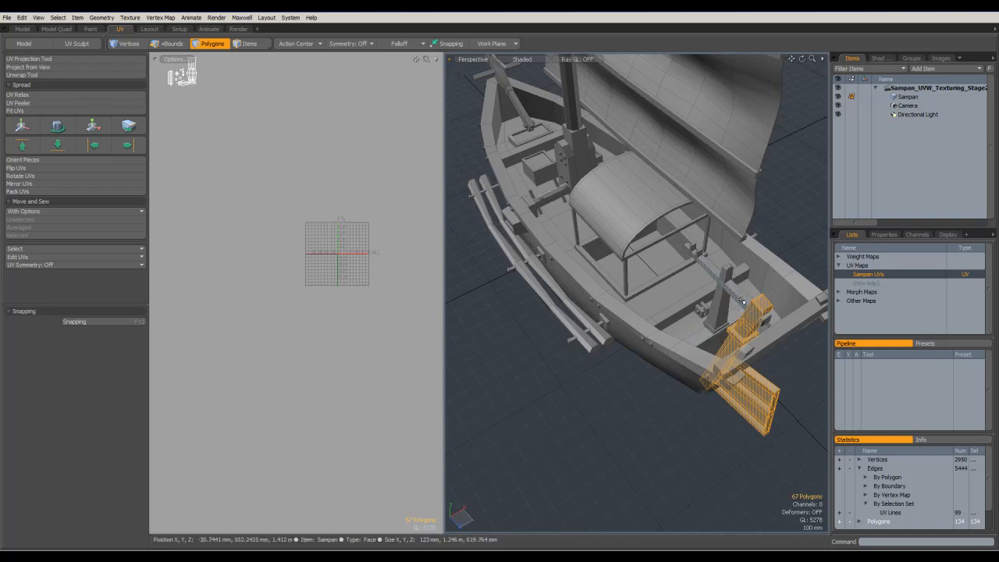
shift+double_click(742, 299)
alt+drag(742, 299, 767, 293)
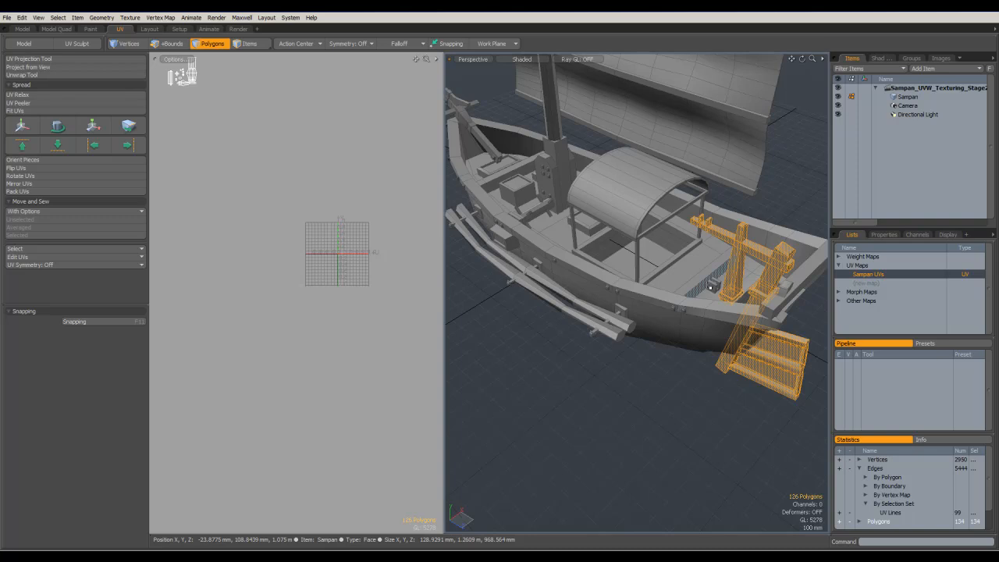
- Hide all geometry except the selected rudder assembly and clear the polygon selection
key(shift+h)
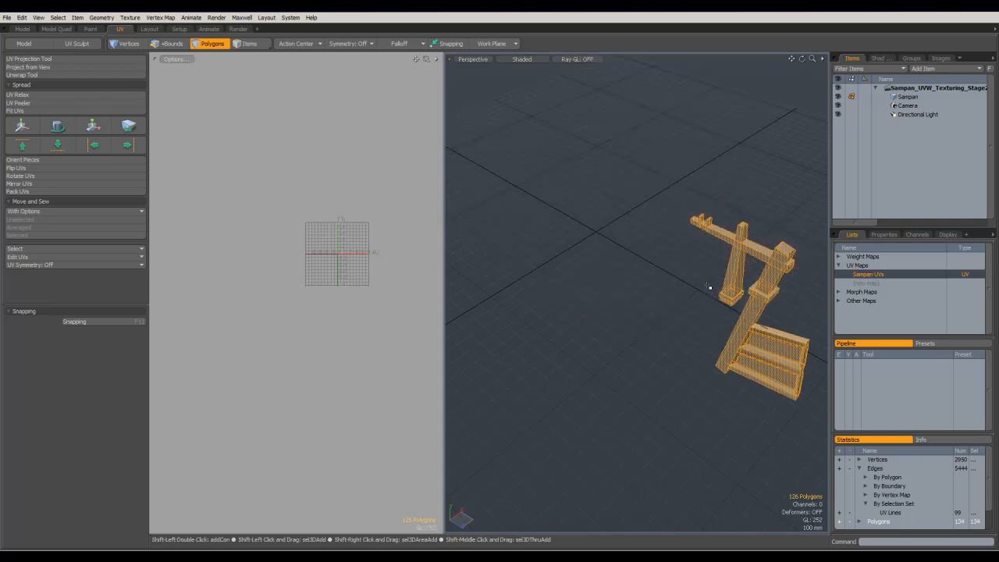
key(shift+a)
alt+drag(686, 335, 516, 265)
click(742, 256)
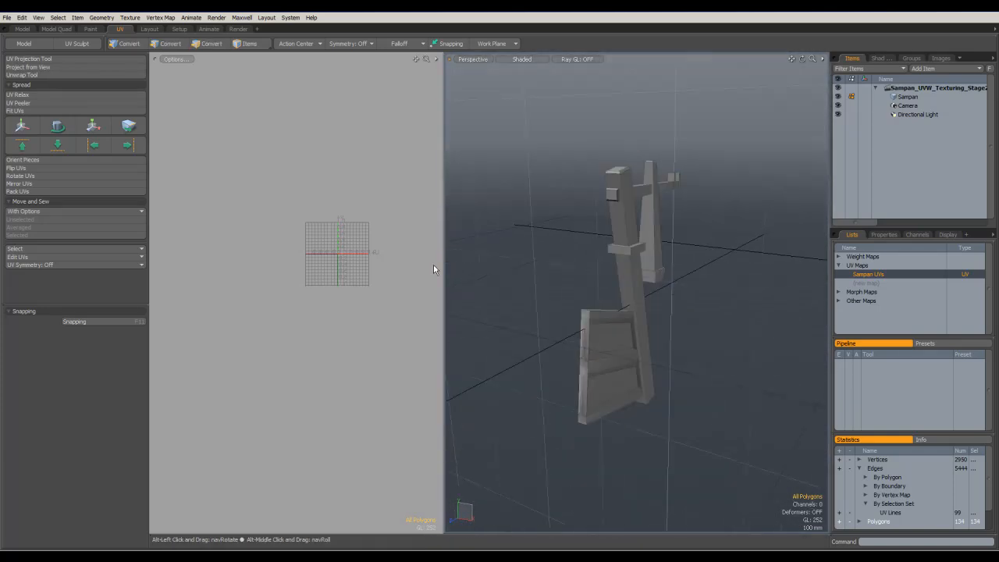
- Generate UVs for the isolated rudder assembly with the UV Projection Tool, using Atlas projection and a 20% relative gap size
alt+drag(369, 209, 359, 264)
ctrl+alt+drag(329, 314, 395, 316)
alt+drag(373, 263, 320, 281)
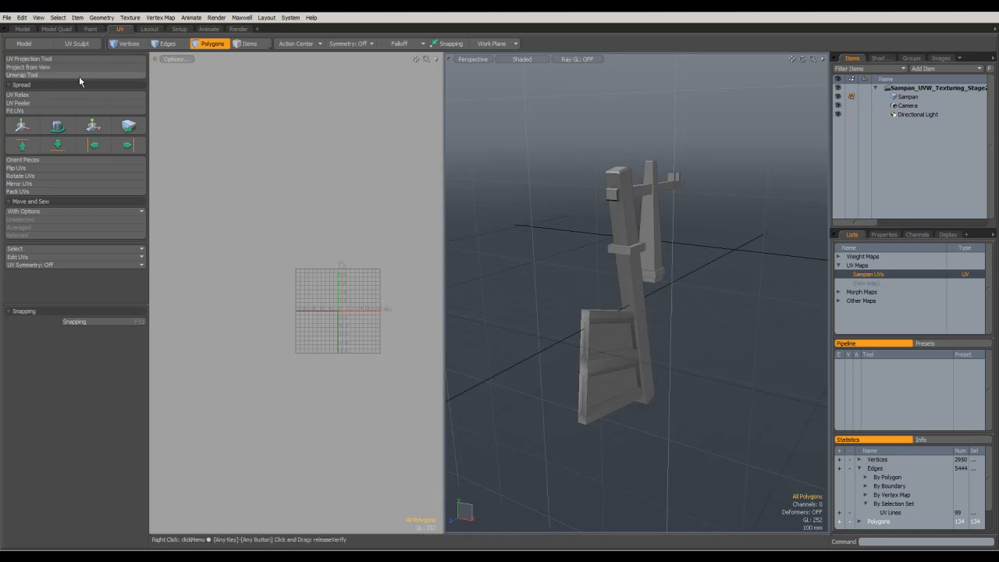
click(67, 59)
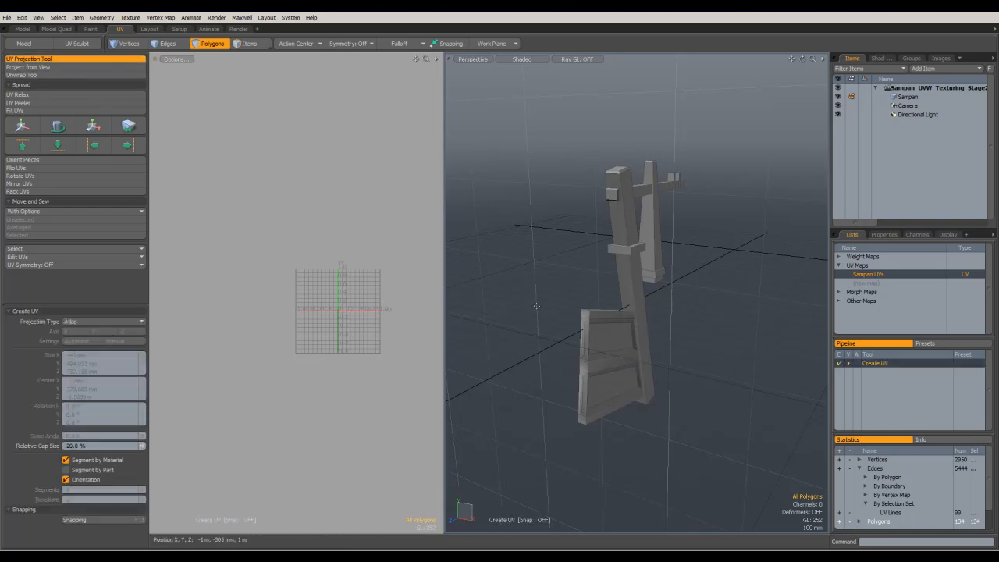
click(530, 310)
ctrl+alt+drag(342, 311, 437, 328)
alt+shift+drag(364, 237, 309, 261)
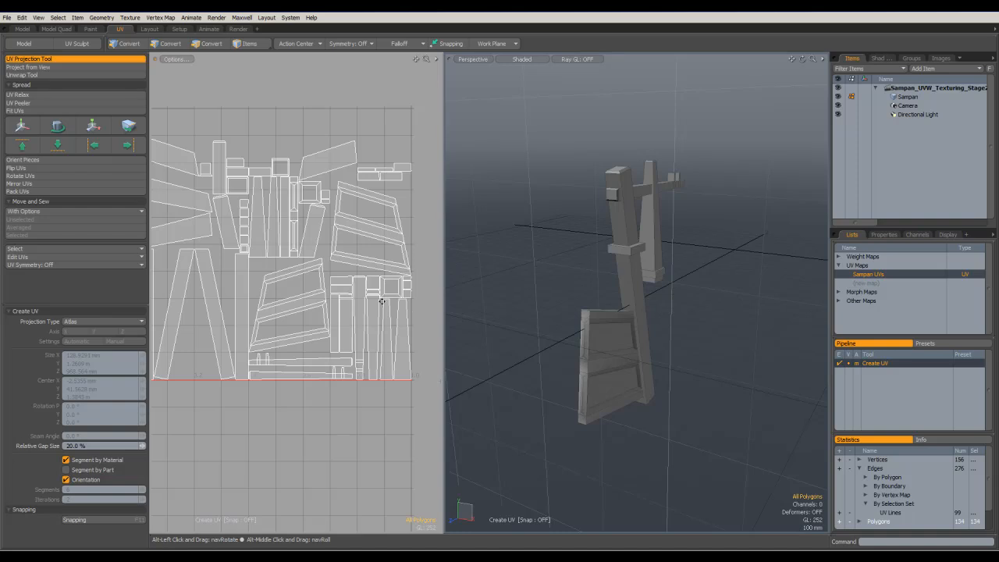
alt+shift+drag(358, 288, 390, 333)
- Unwrap the whole rudder assembly without seam edges, using a planar initial projection along the Y axis
alt+drag(580, 256, 719, 374)
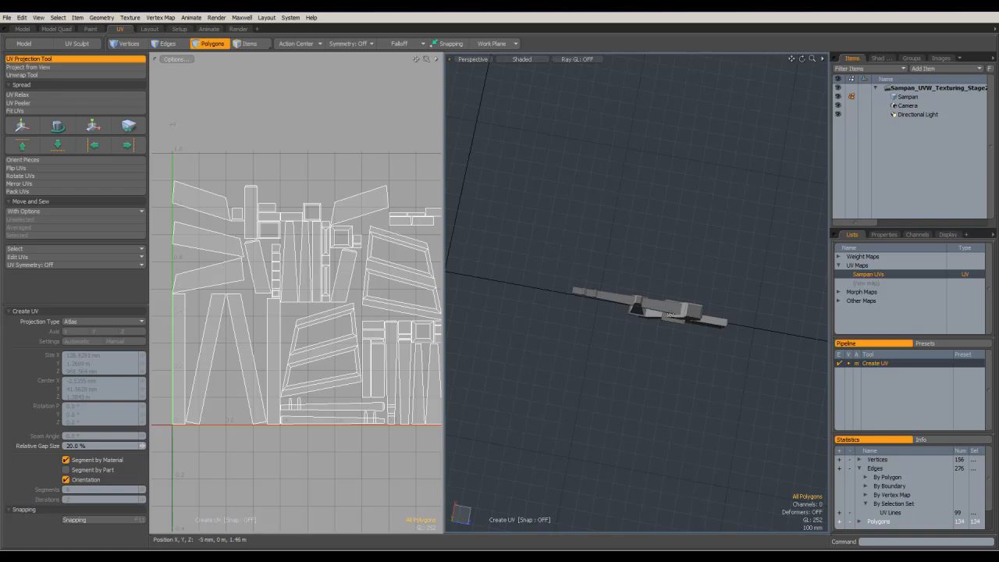
alt+drag(622, 296, 641, 248)
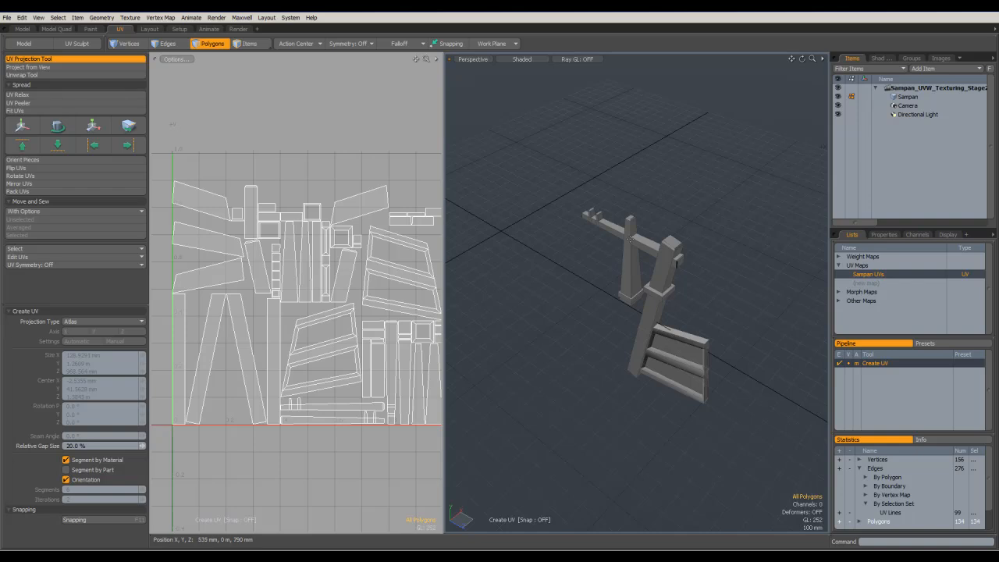
alt+drag(690, 295, 793, 163)
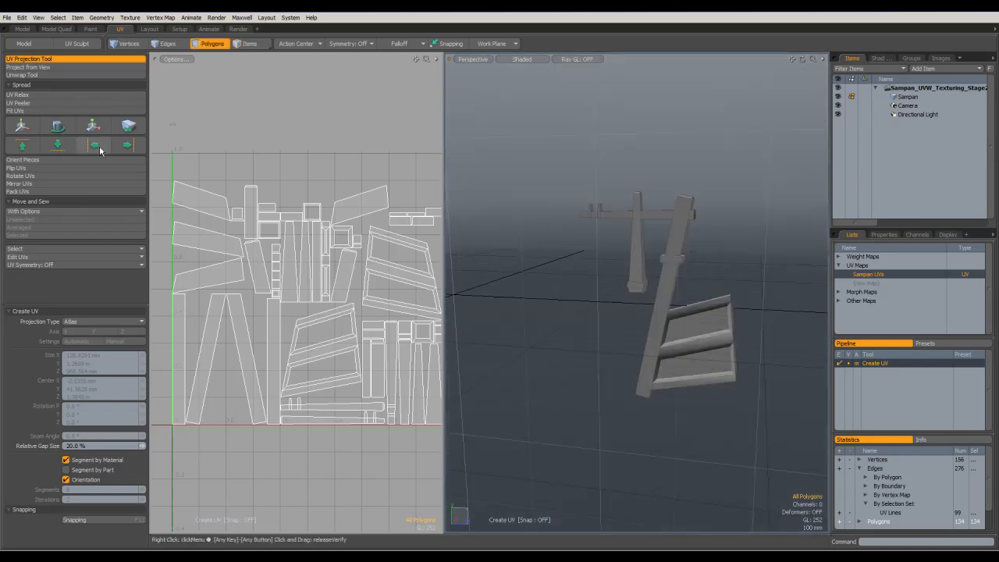
click(37, 75)
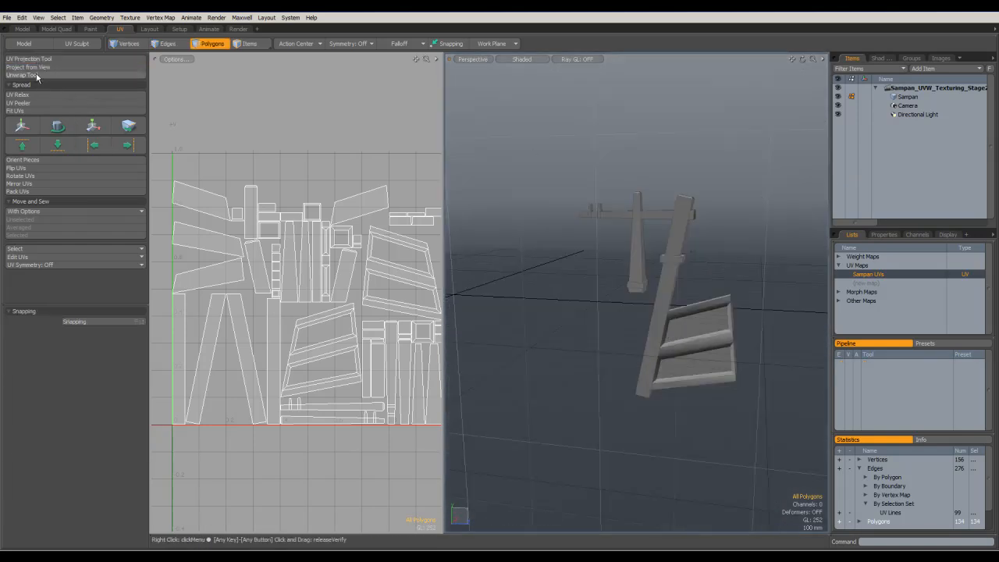
click(41, 76)
alt+drag(525, 275, 666, 286)
alt+drag(627, 314, 629, 315)
click(62, 75)
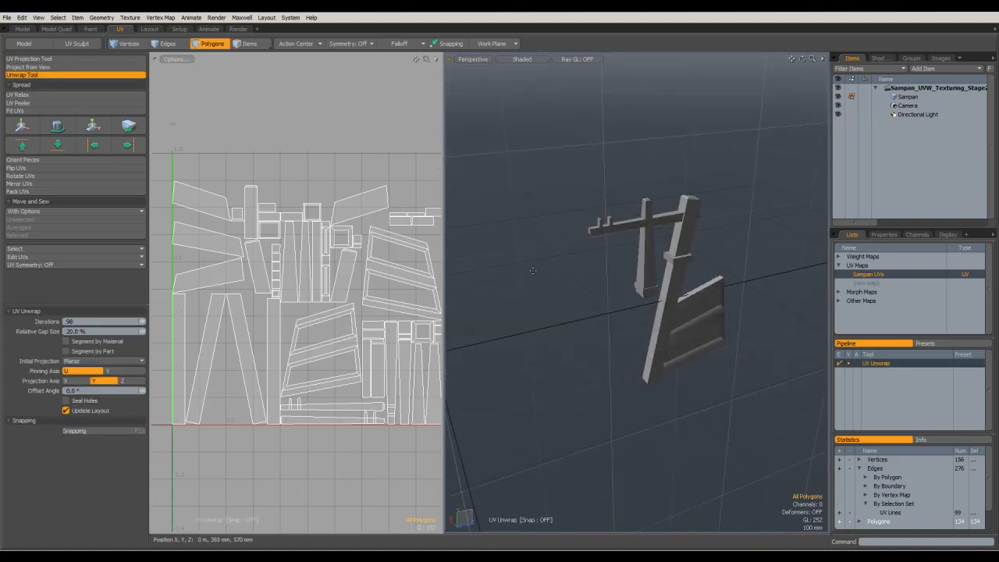
key(space)
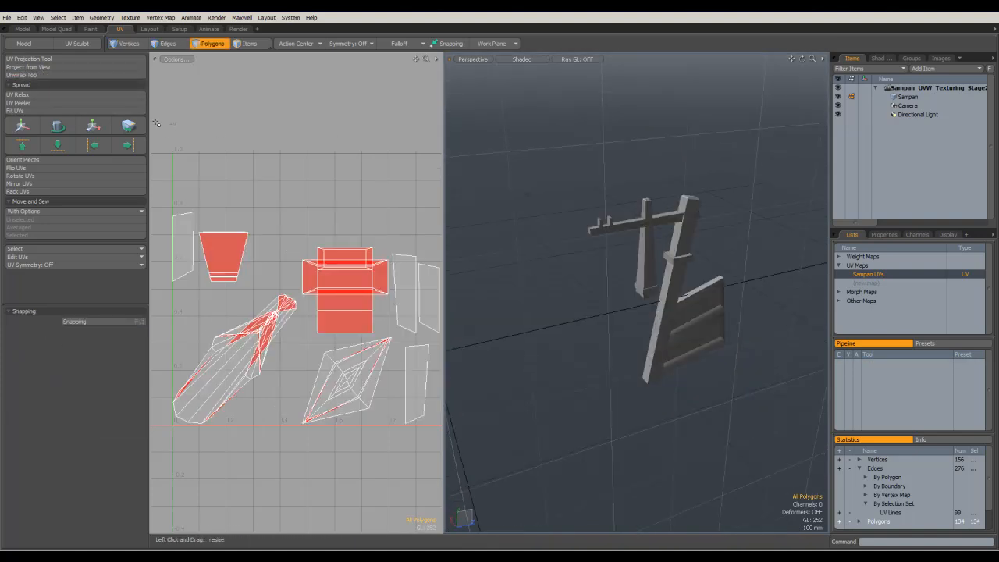
- Select seam edges down one vertical corner of the tiller's support post and along part of its top cap
alt+drag(618, 254, 623, 277)
click(612, 266)
ctrl+alt+drag(615, 257, 678, 368)
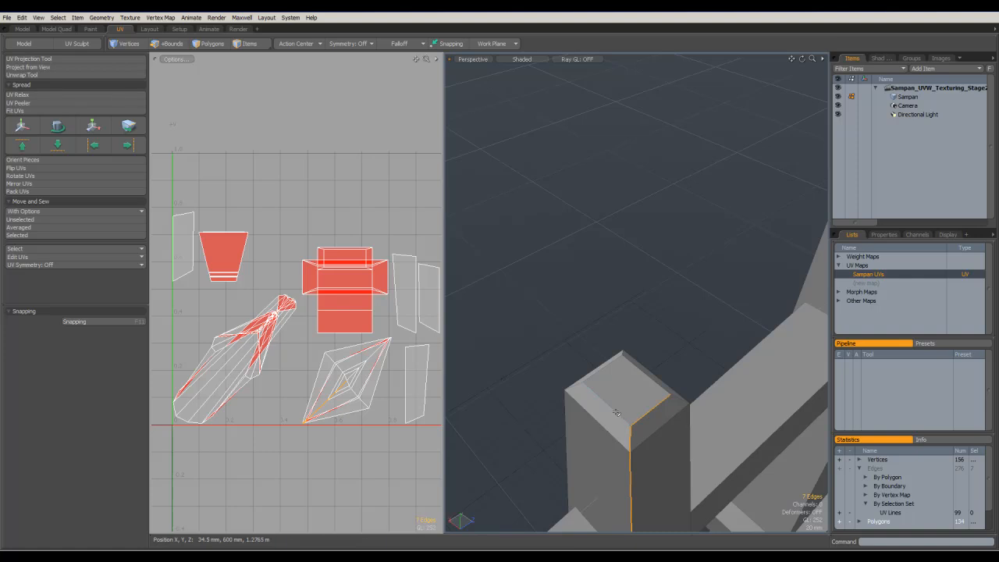
alt+drag(651, 396, 703, 442)
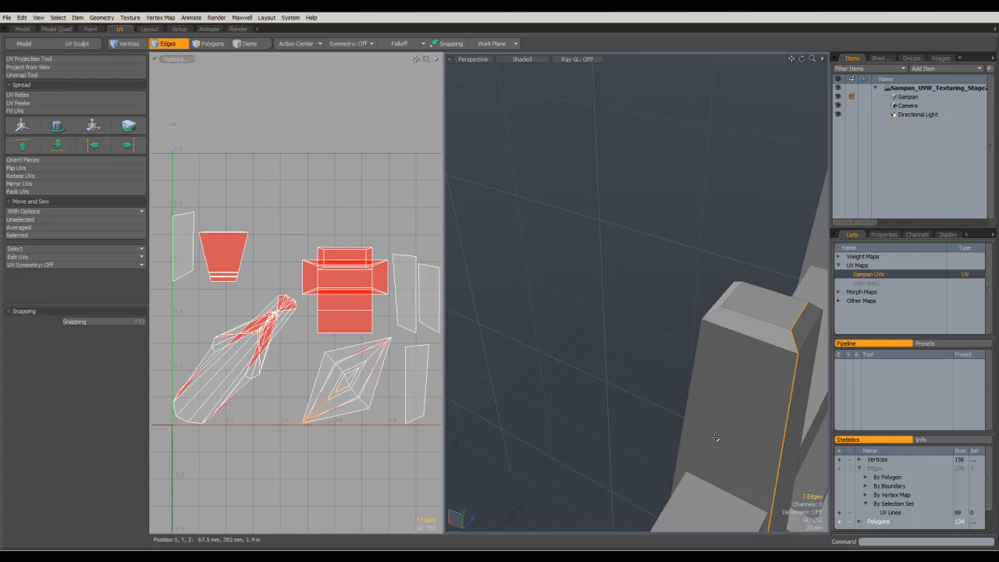
alt+drag(773, 380, 757, 373)
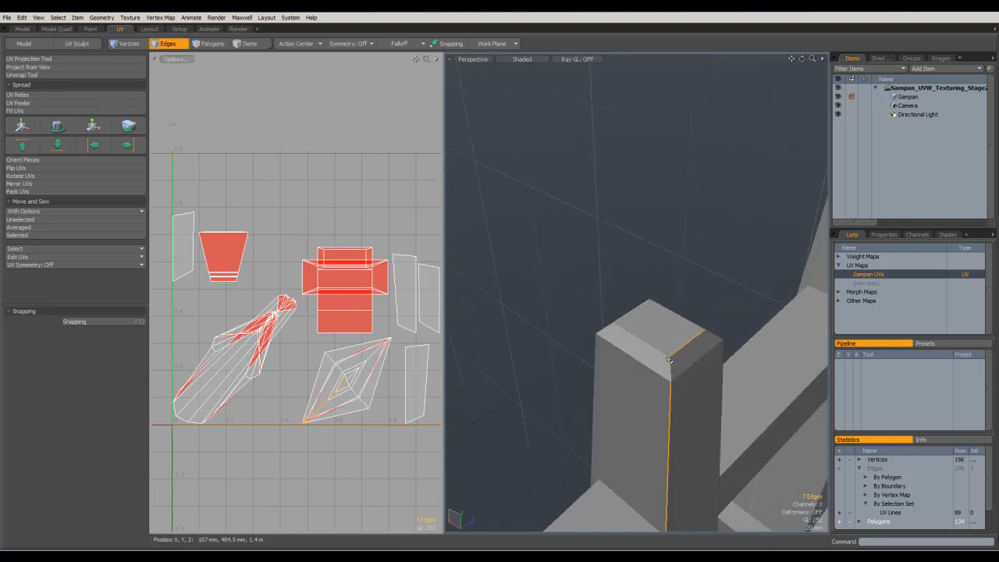
scroll(663, 356, down, 5)
alt+drag(664, 356, 688, 393)
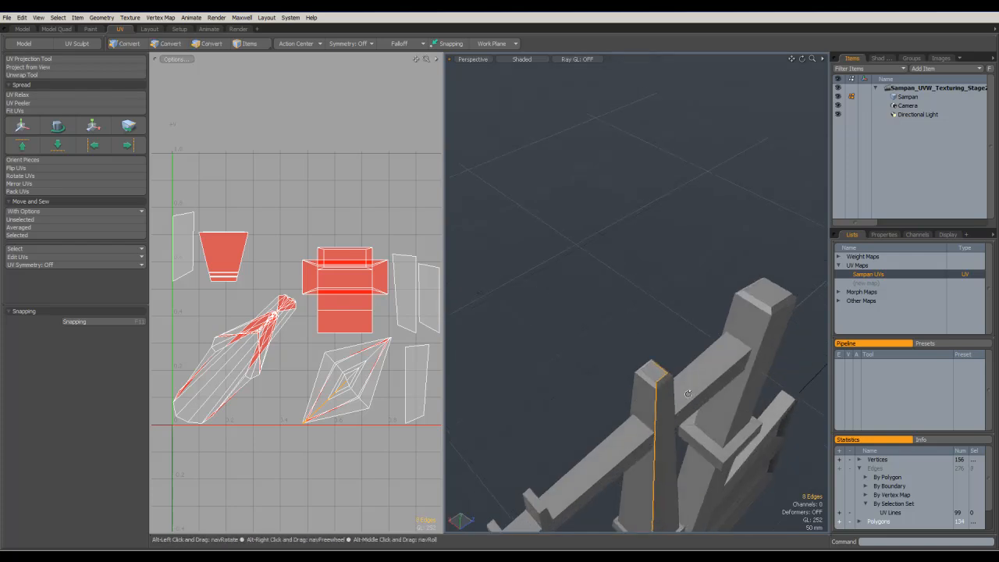
alt+drag(688, 394, 648, 234)
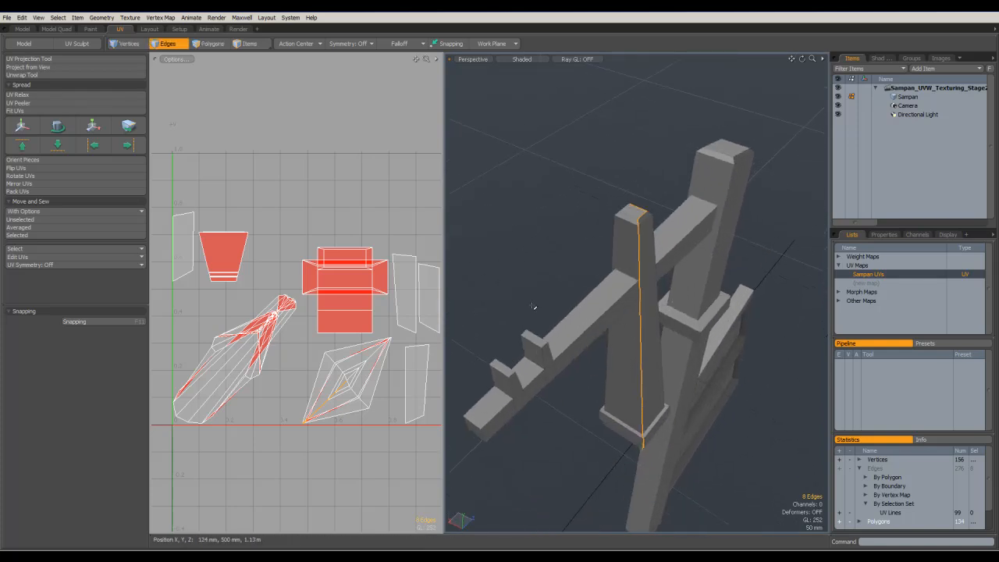
- Unwrap the assembly with the selected support post edges as seams, using planar projection along the Y axis
click(22, 75)
scroll(393, 286, up, 6)
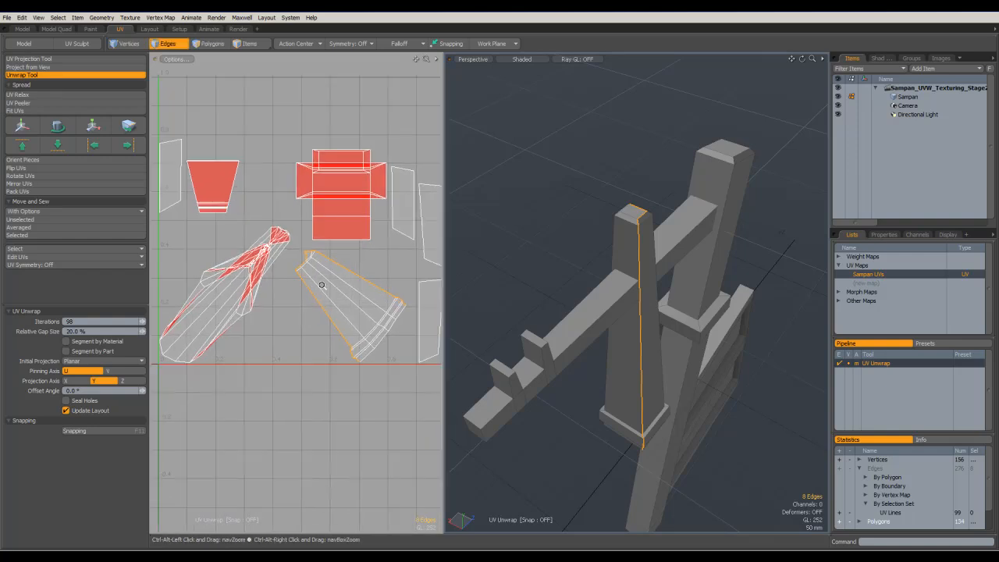
alt+drag(656, 246, 632, 267)
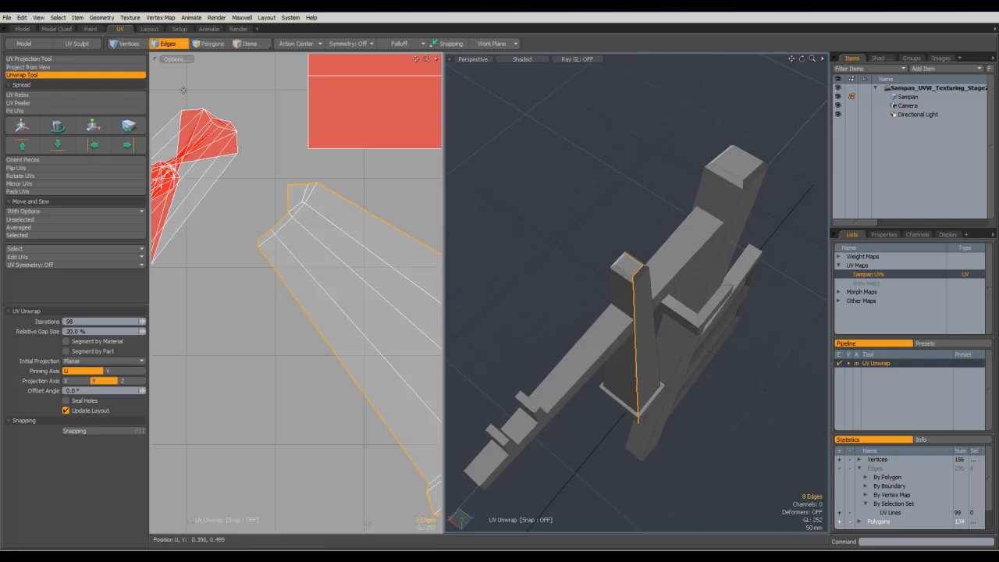
click(116, 75)
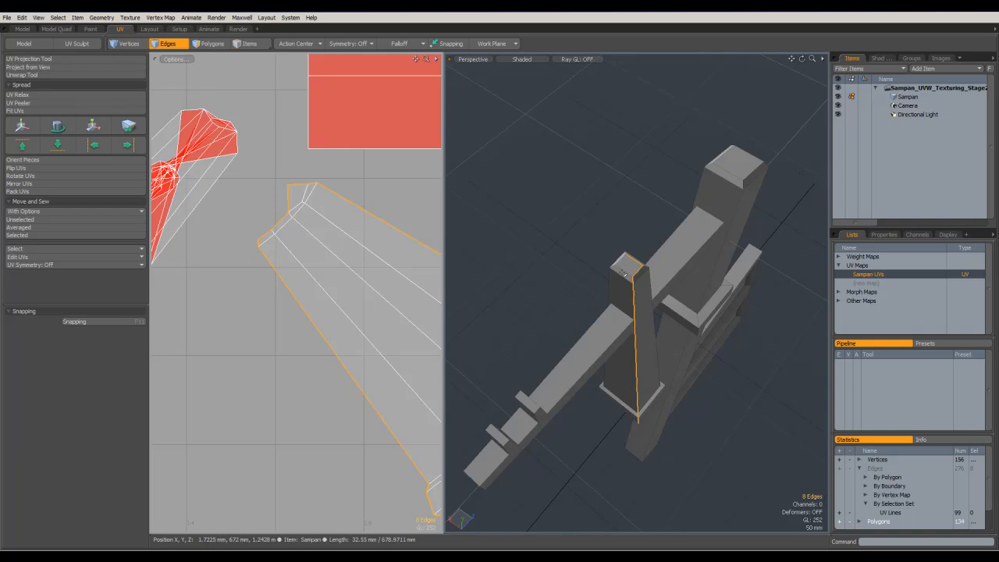
- Unwrap the assembly again with the seam closed around the support post's top face, so the cap becomes a separate UV island
click(31, 75)
click(362, 241)
alt+shift+drag(395, 237, 277, 211)
alt+shift+drag(341, 226, 437, 236)
alt+shift+drag(360, 207, 231, 254)
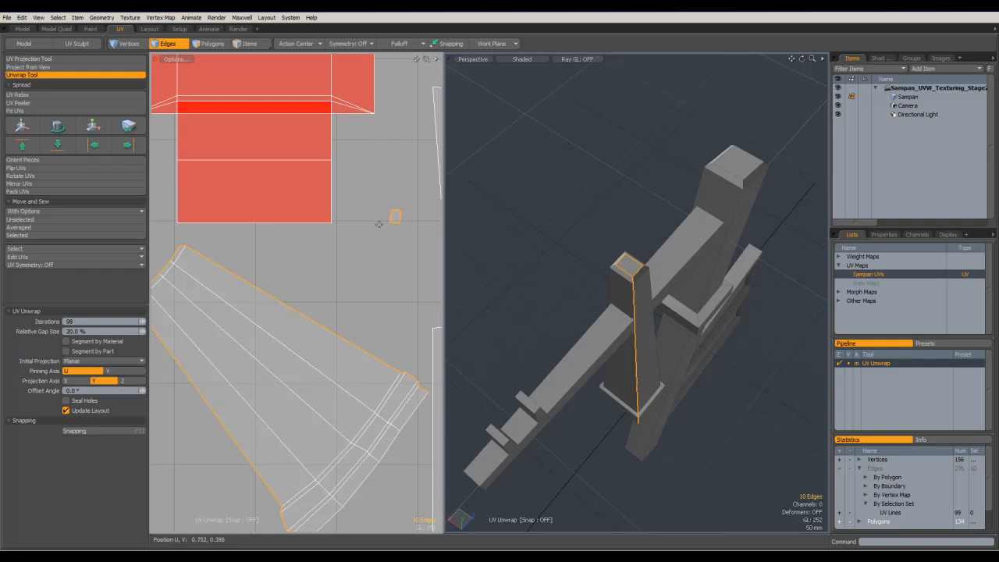
alt+shift+drag(203, 279, 269, 243)
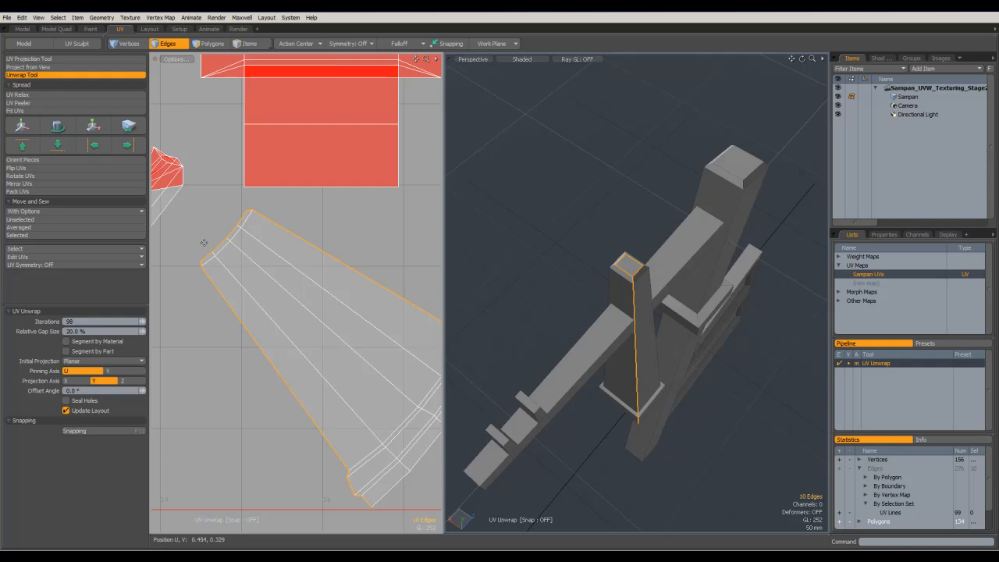
alt+drag(483, 291, 673, 109)
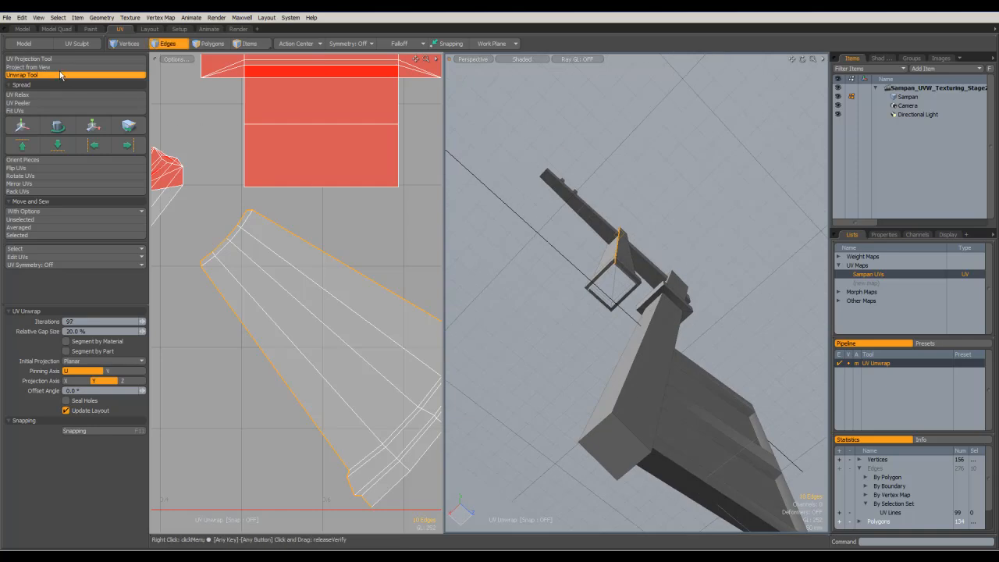
key(space)
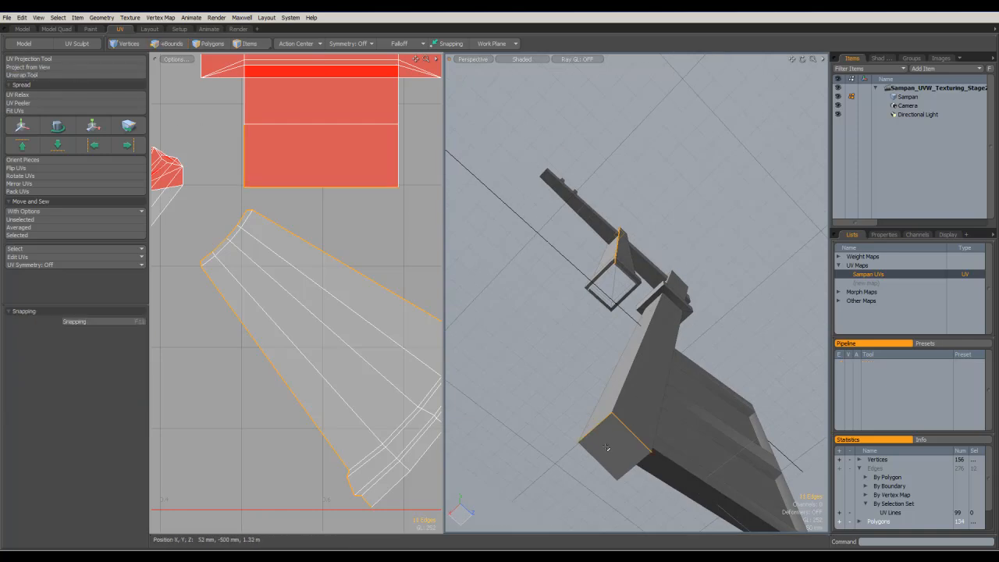
alt+drag(622, 395, 705, 203)
click(709, 373)
alt+drag(724, 352, 822, 294)
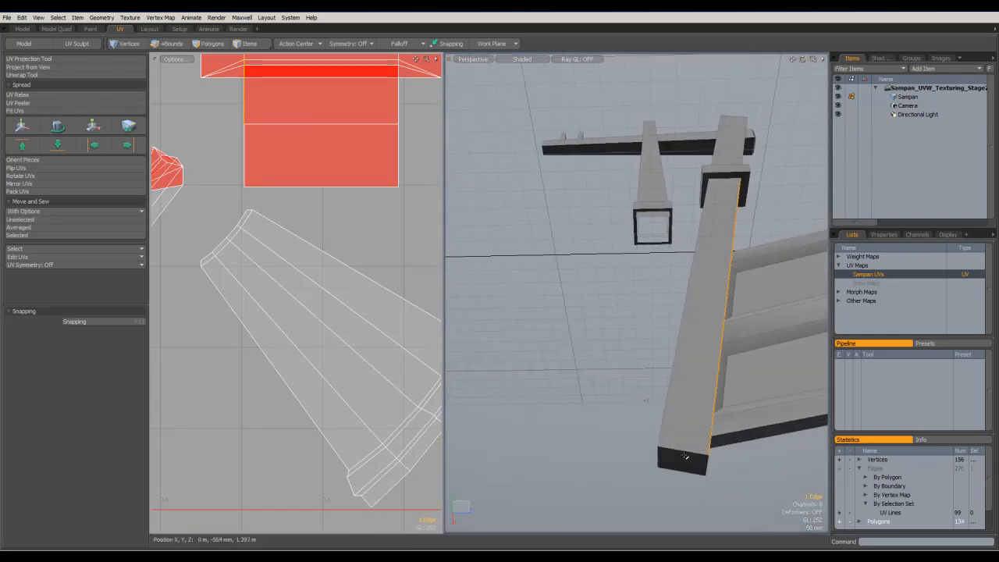
click(624, 351)
alt+drag(631, 312, 647, 295)
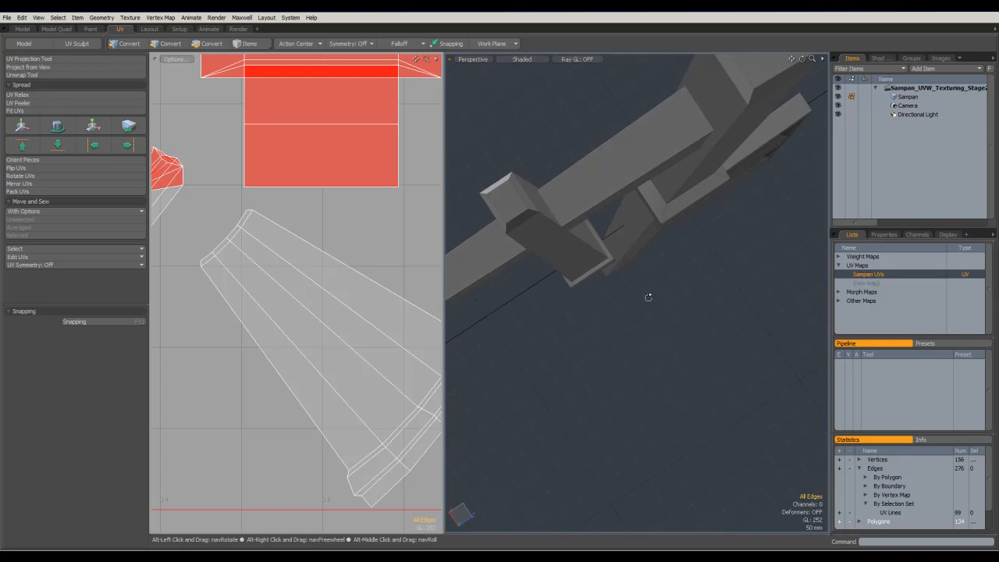
- Select seam edges along one corner of the long rudder post and around its bottom face and top cap
alt+drag(690, 190, 750, 224)
click(751, 224)
alt+drag(721, 405, 733, 273)
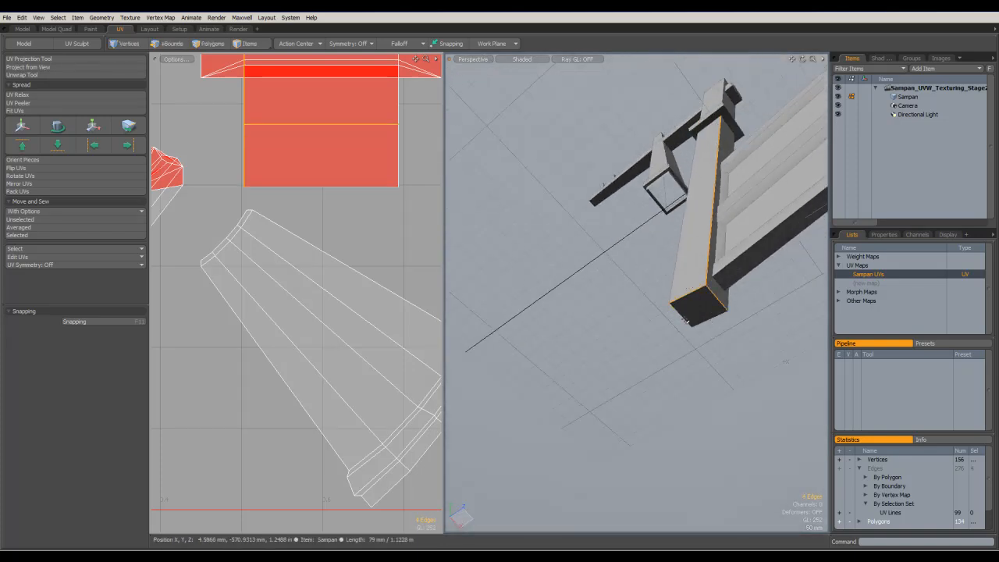
key(2)
alt+drag(742, 323, 718, 338)
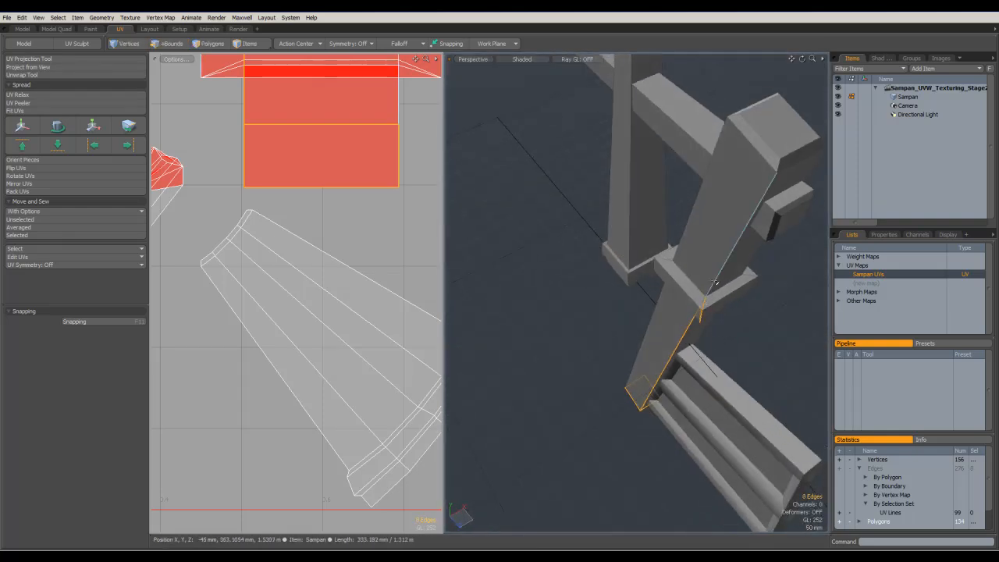
alt+drag(779, 176, 688, 335)
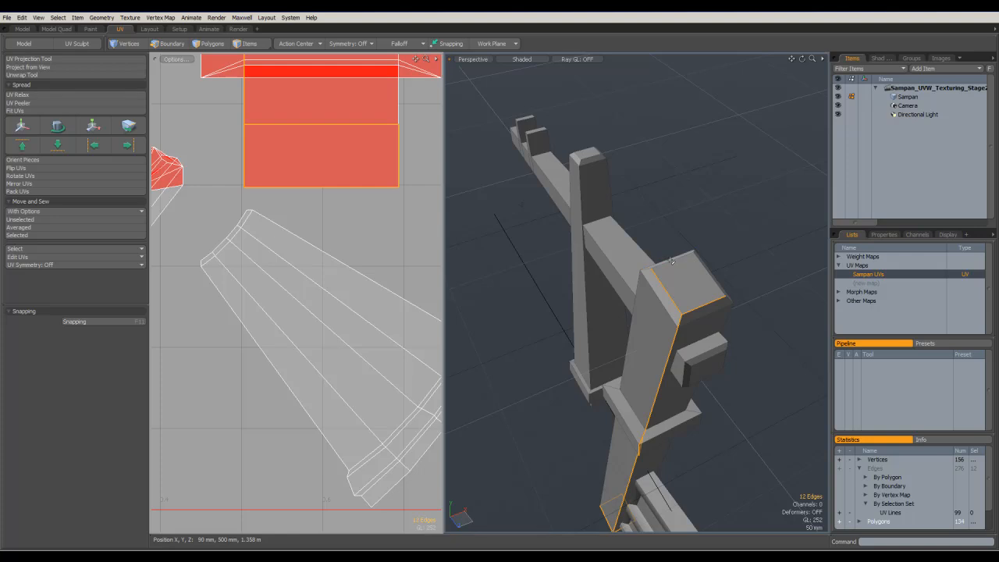
alt+drag(710, 277, 723, 341)
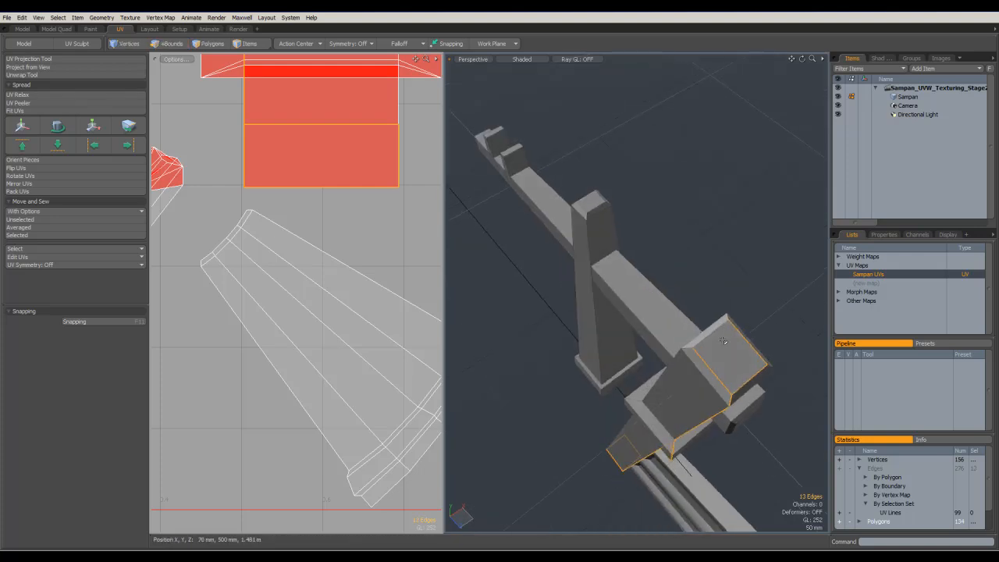
- Unwrap the assembly with the long rudder post's seams, using planar projection along the Y axis
click(35, 75)
click(407, 282)
ctrl+alt+drag(408, 282, 236, 225)
alt+shift+drag(321, 240, 404, 316)
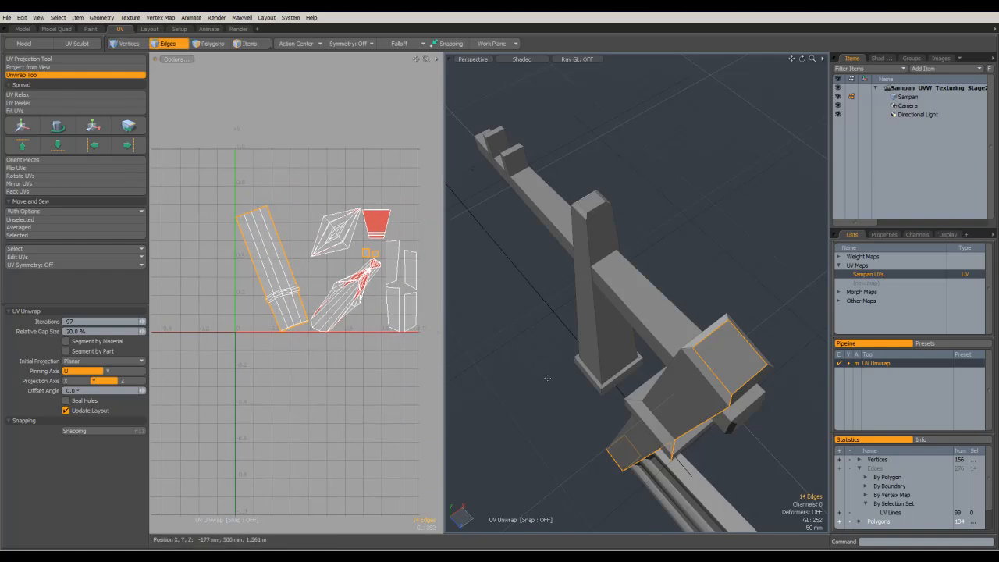
alt+drag(571, 404, 641, 393)
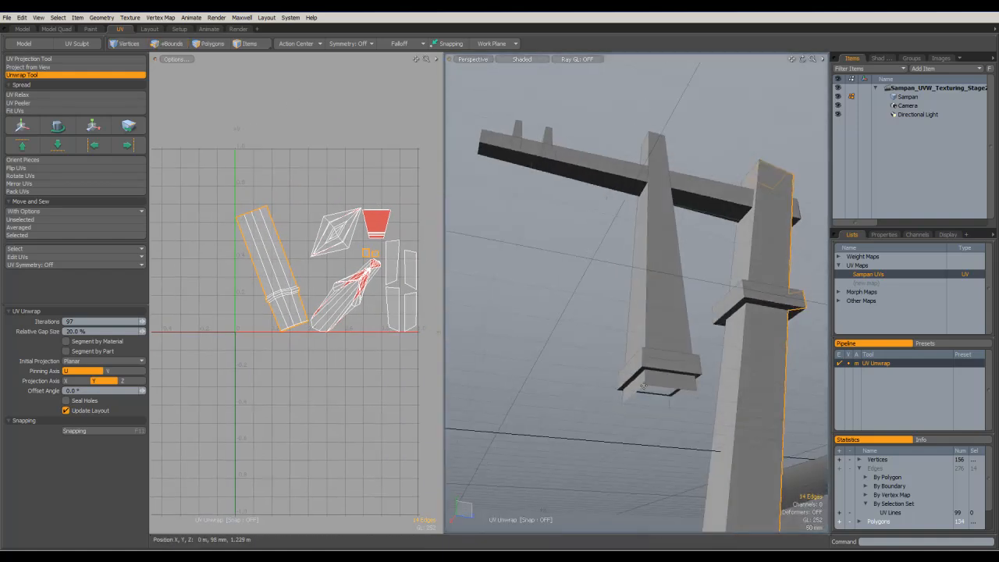
click(142, 76)
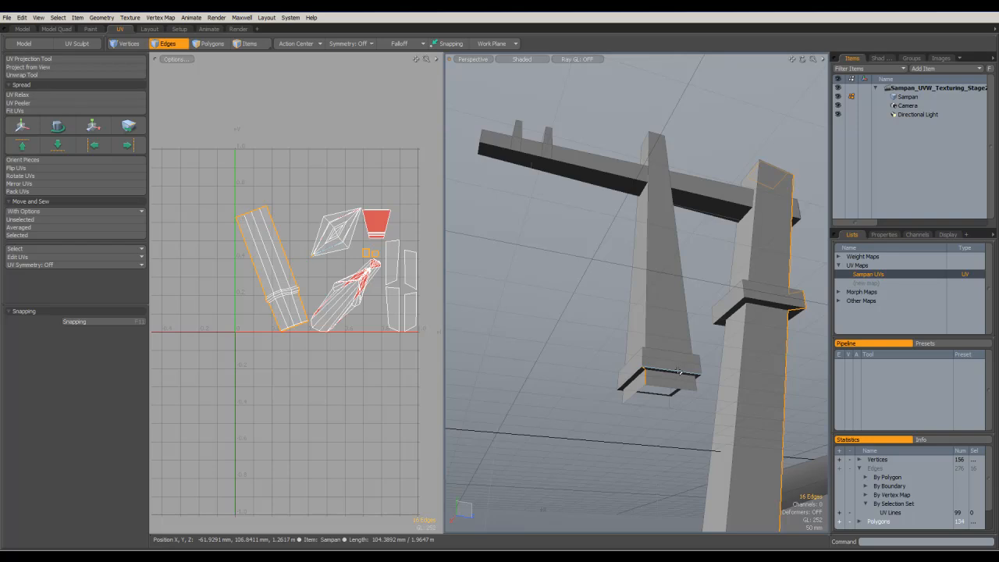
- Add seam edges along one corner of the shorter tapered post, from its lower collar up around its top face
key(Up)
key(Up)
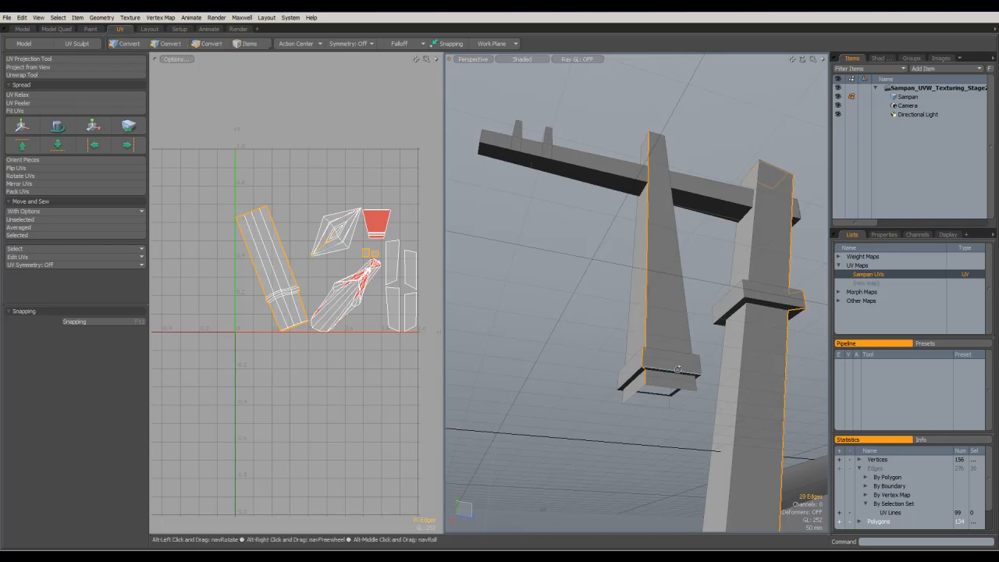
alt+drag(643, 199, 684, 313)
alt+drag(684, 271, 671, 275)
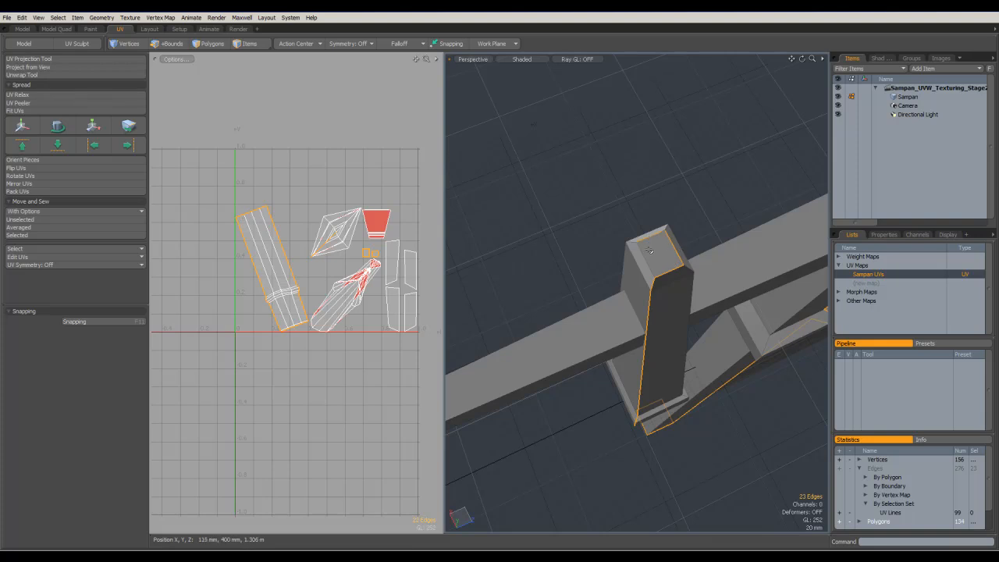
- Unwrap the assembly with the shorter post's seams included, using planar projection along the Y axis
click(64, 75)
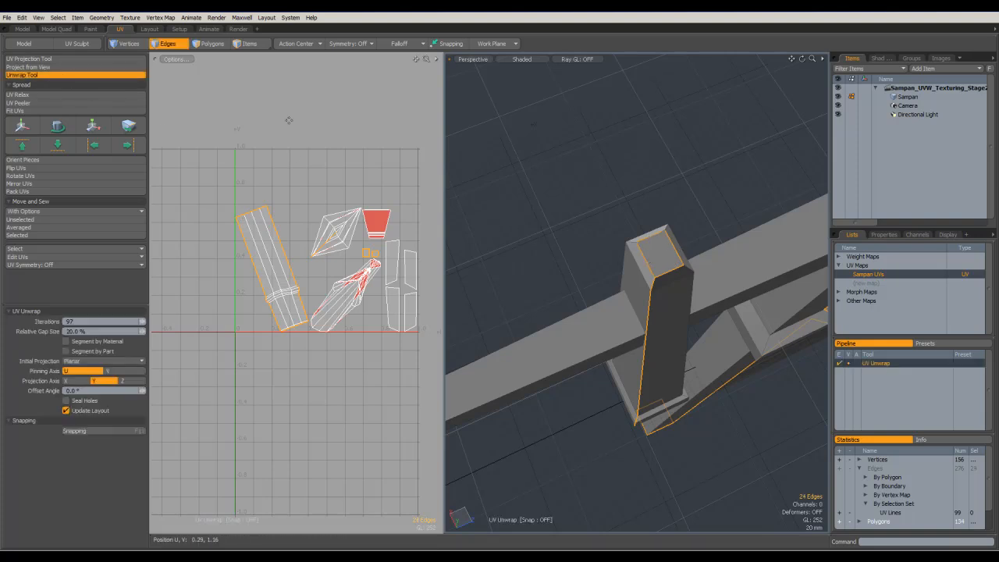
alt+drag(566, 188, 602, 181)
ctrl+alt+drag(690, 206, 635, 256)
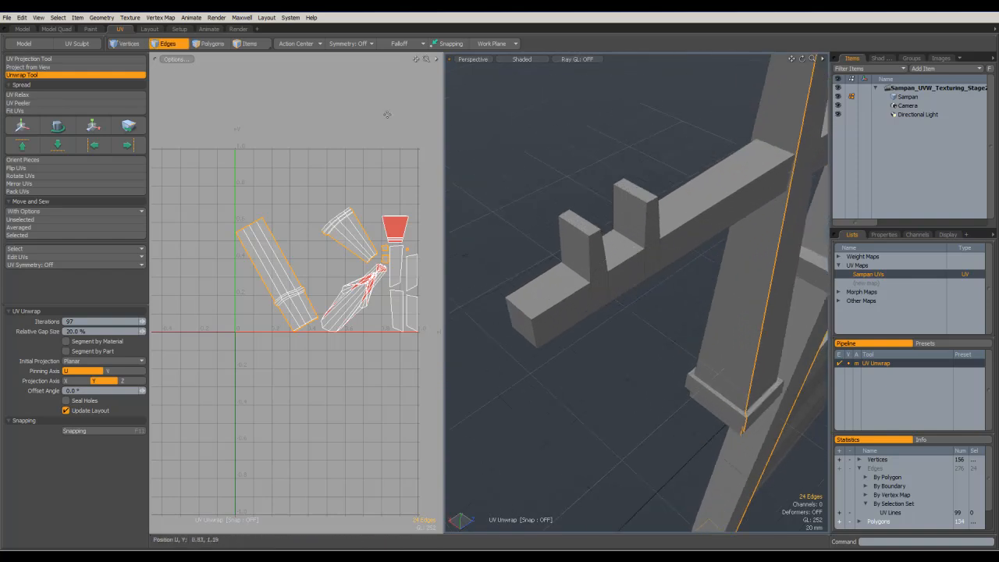
click(47, 75)
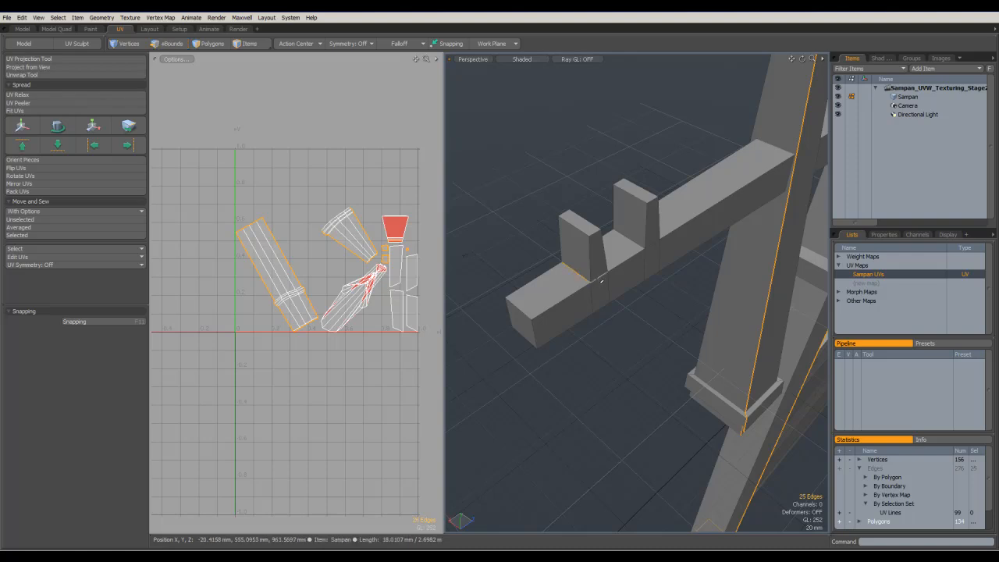
- Add seam edges around the bases and along the vertical corners of the two pegs on the horizontal beam
alt+drag(596, 285, 734, 140)
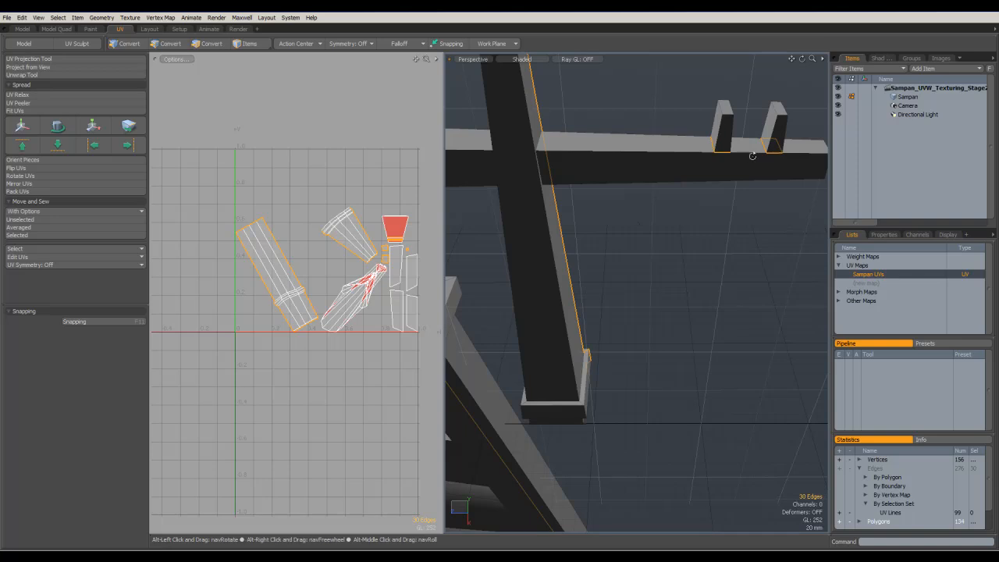
alt+drag(757, 155, 661, 211)
alt+drag(709, 186, 575, 231)
alt+drag(600, 183, 569, 165)
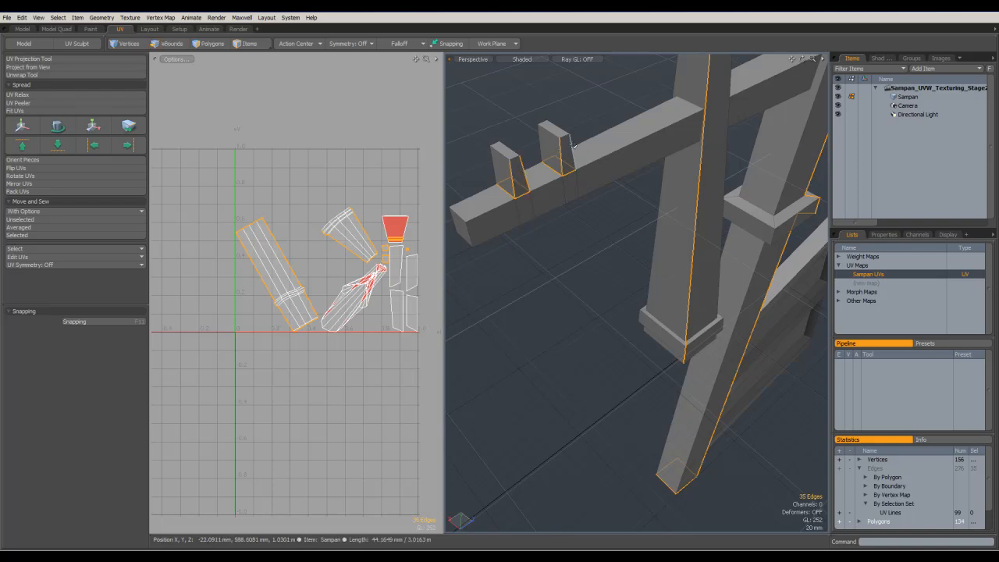
alt+drag(535, 175, 690, 180)
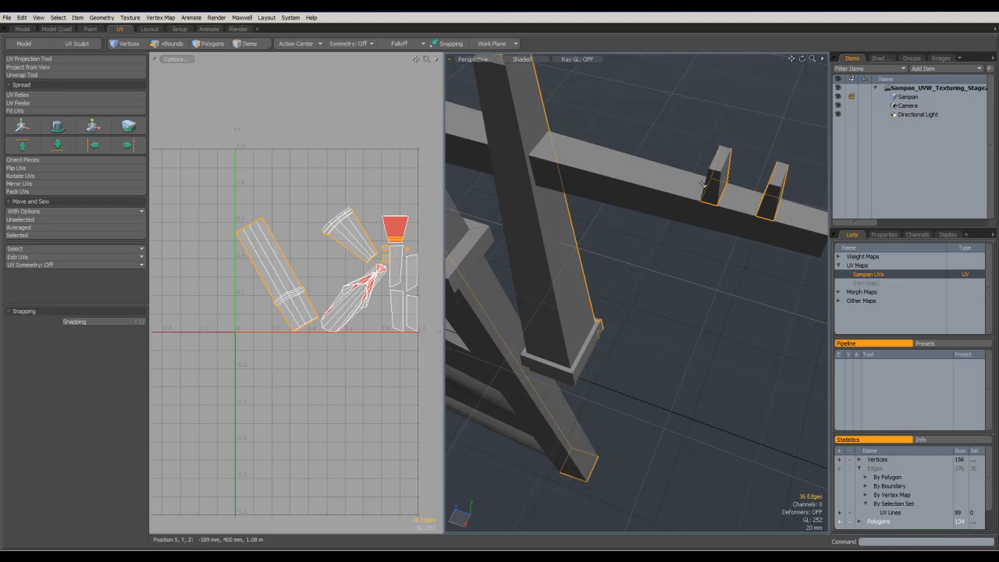
alt+drag(777, 209, 726, 181)
- Unwrap the assembly with the peg seams included and inspect the two pegs' UV islands
click(31, 75)
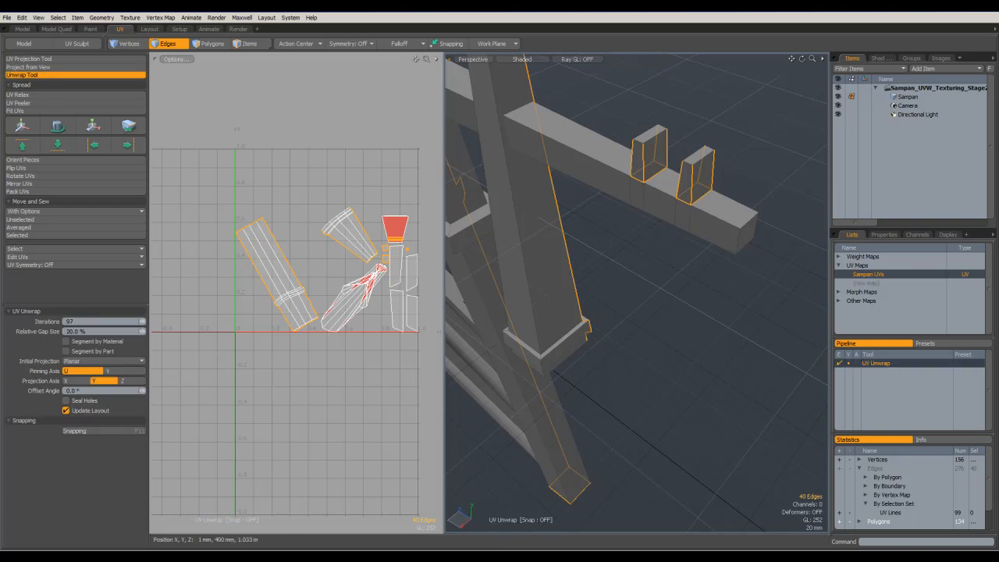
click(400, 302)
alt+shift+drag(249, 323, 366, 223)
alt+shift+drag(372, 183, 209, 263)
ctrl+alt+drag(265, 243, 343, 245)
mouse_move(403, 247)
alt+shift+mouse_down()
mouse_move(313, 243)
mouse_move(390, 249)
alt+shift+mouse_up()
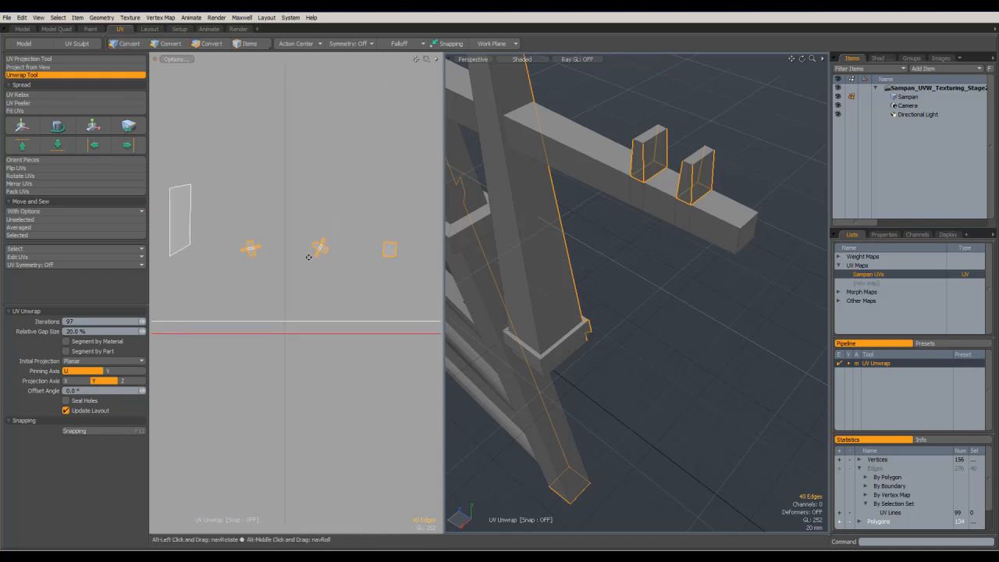
click(59, 75)
- Add seam edges along the horizontal beam's lower long edge and around both of its end faces
alt+drag(602, 248, 571, 259)
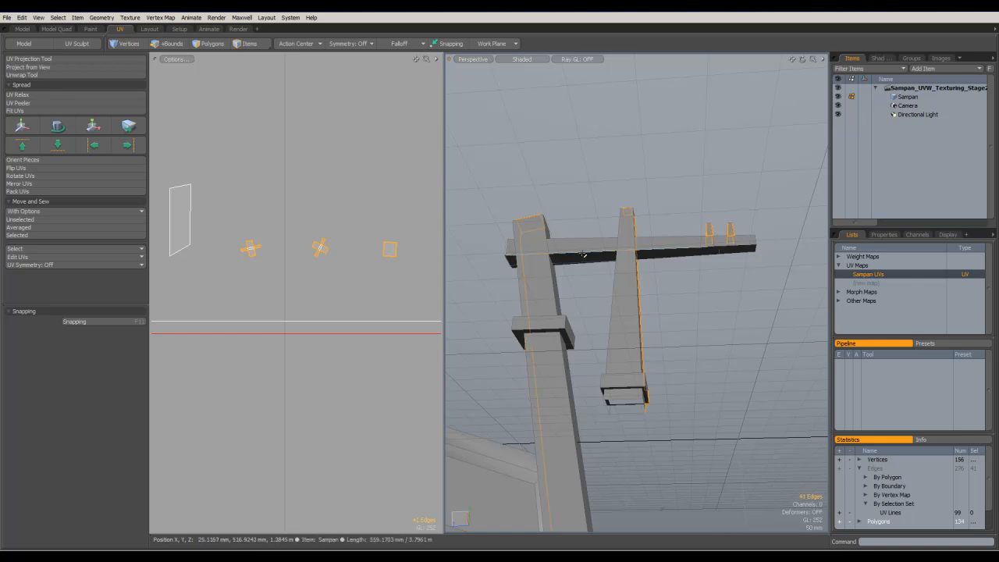
ctrl+alt+drag(744, 256, 781, 264)
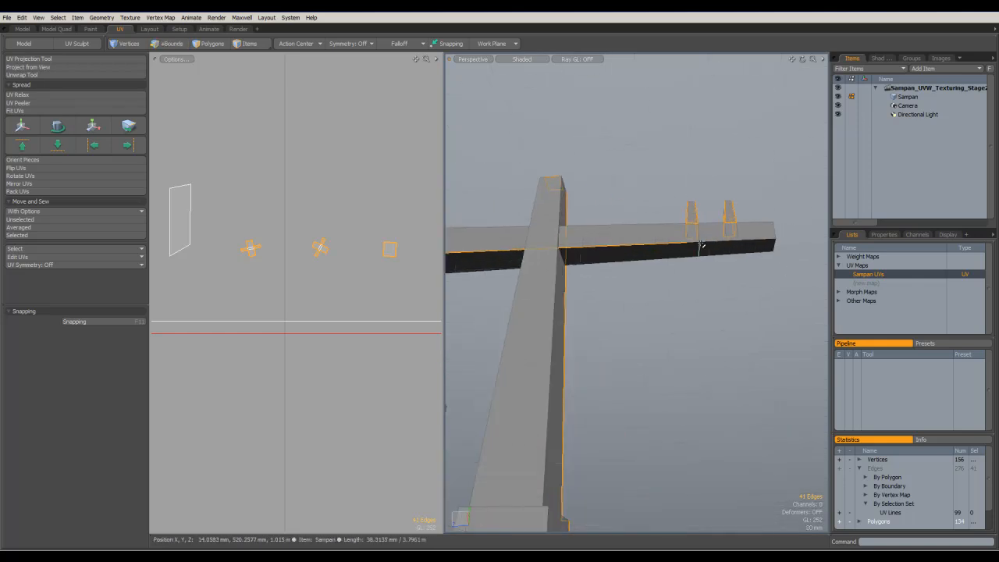
alt+drag(706, 240, 679, 226)
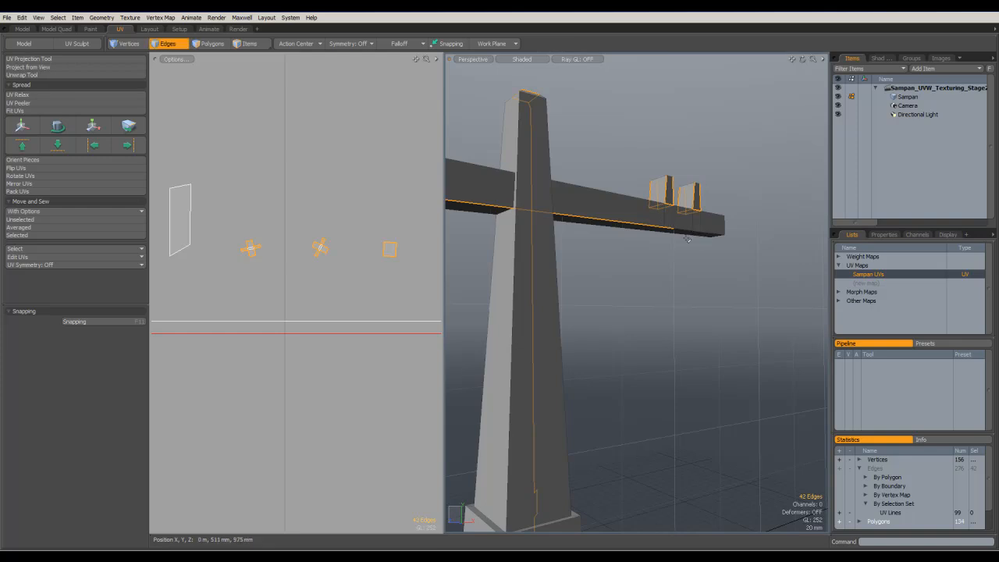
shift+click(692, 226)
alt+drag(658, 257, 700, 263)
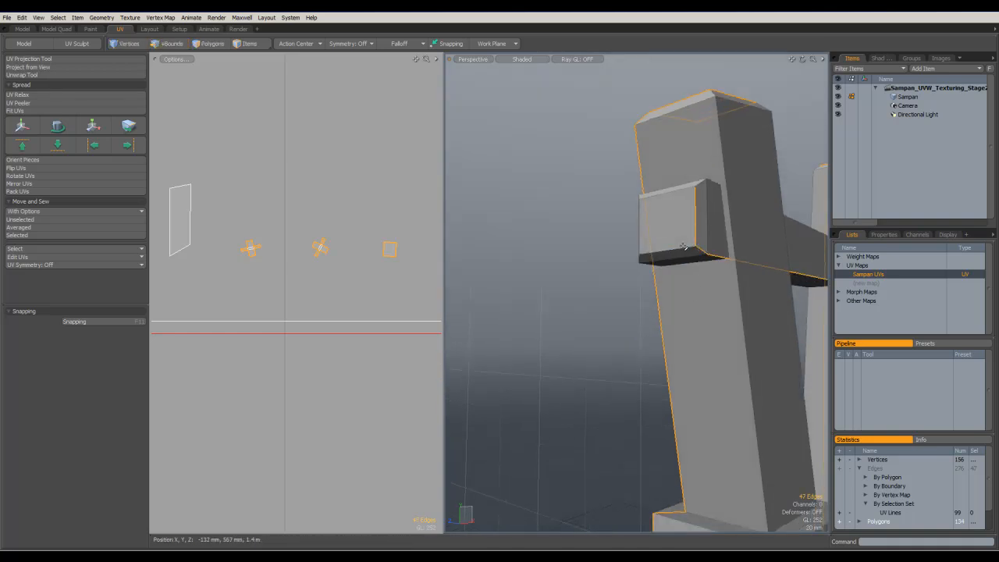
alt+drag(663, 225, 636, 372)
alt+drag(682, 432, 417, 269)
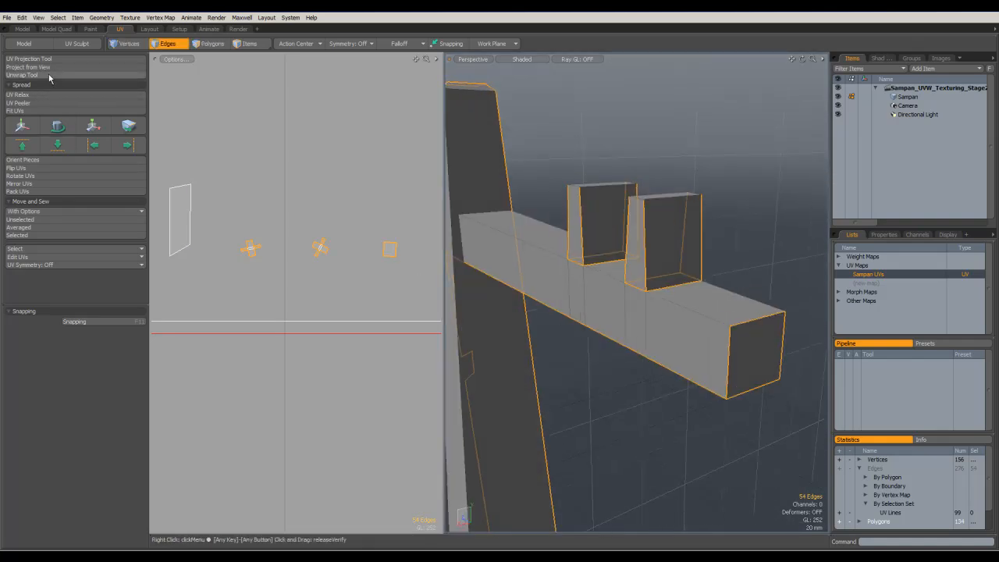
- Unwrap the assembly with the beam seams included and inspect the UV layout, keeping planar projection along the Y axis
click(22, 75)
click(573, 365)
ctrl+alt+drag(322, 241, 86, 215)
ctrl+alt+drag(337, 208, 277, 205)
alt+shift+drag(381, 150, 304, 253)
ctrl+alt+drag(403, 295, 469, 291)
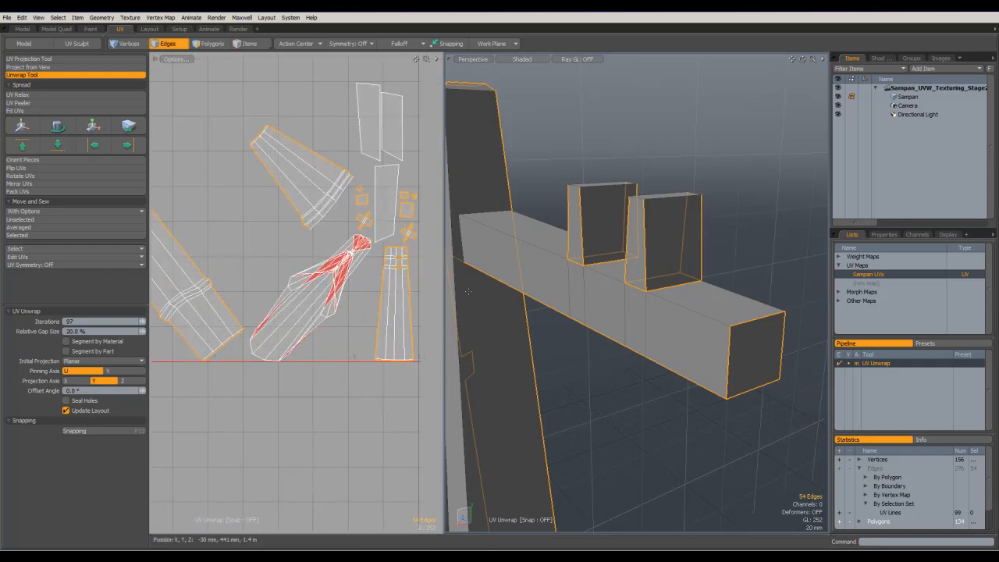
click(80, 75)
- Switch the 3D view to wireframe display to expose the rudder blade's hidden edges
alt+drag(500, 235, 733, 385)
alt+drag(703, 434, 779, 278)
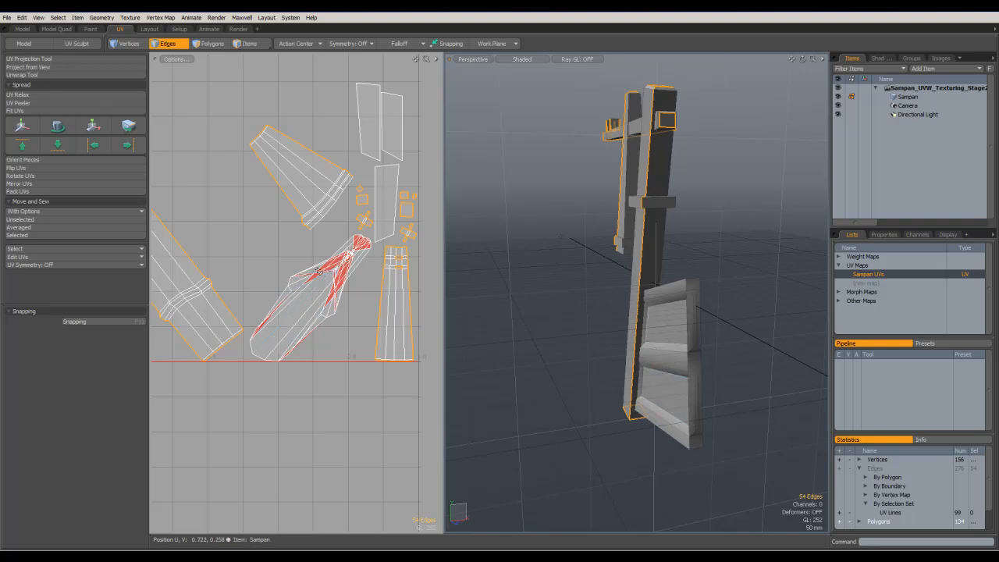
alt+drag(688, 368, 660, 354)
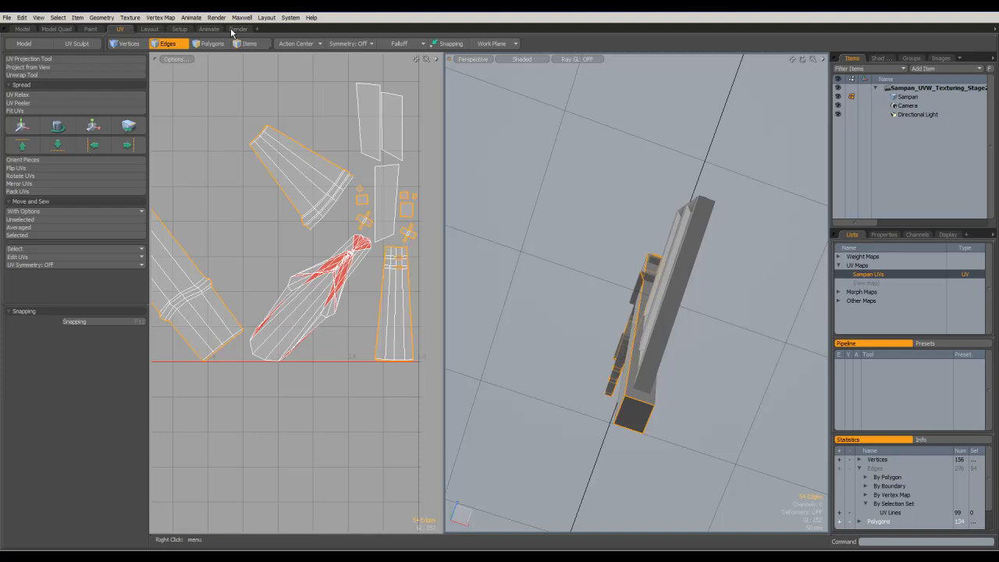
click(527, 63)
click(523, 67)
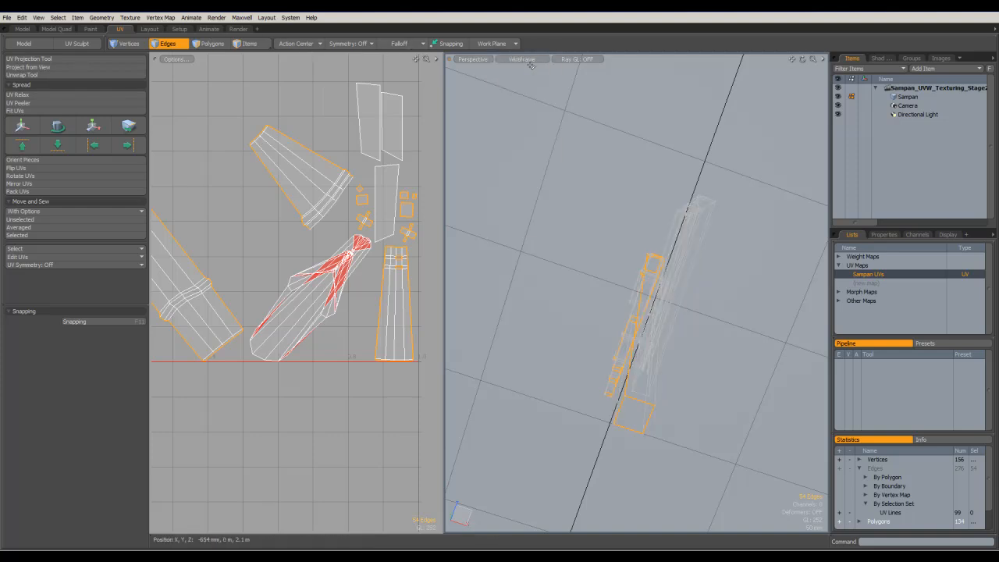
- Add seam edges around the rudder blade's bottom face and up a vertical edge beside the post
mouse_move(695, 230)
alt+mouse_down()
mouse_move(740, 326)
mouse_move(743, 394)
mouse_move(709, 424)
mouse_move(705, 364)
mouse_move(802, 370)
mouse_move(769, 274)
mouse_move(761, 356)
mouse_move(669, 391)
mouse_move(609, 369)
alt+mouse_up()
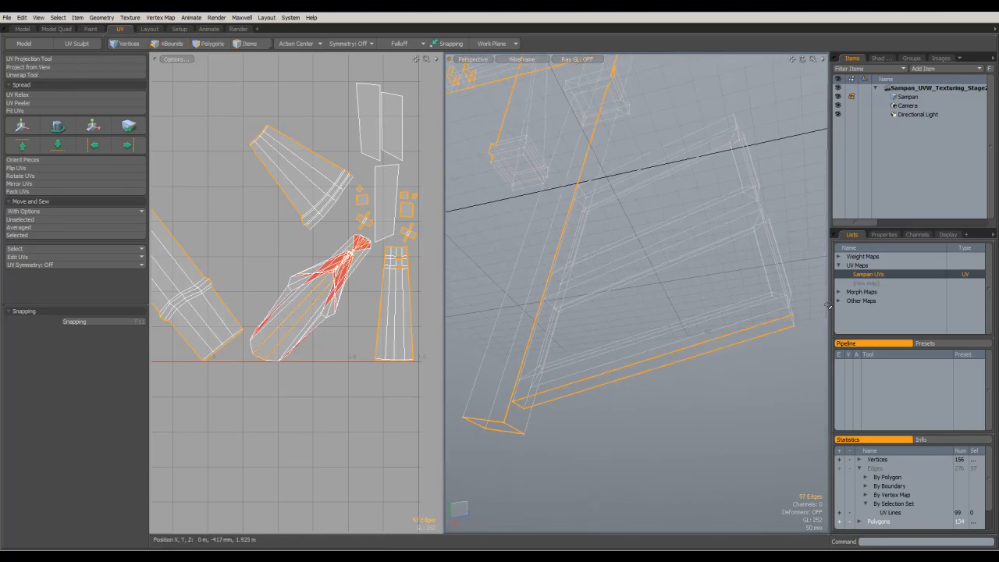
alt+drag(793, 320, 693, 375)
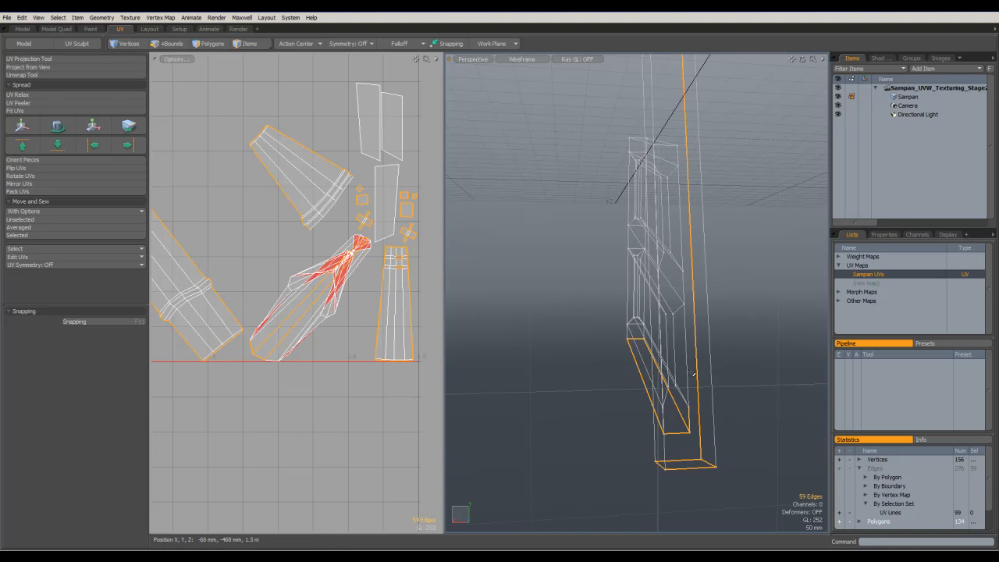
shift+click(676, 375)
shift+click(676, 376)
alt+drag(676, 371, 695, 303)
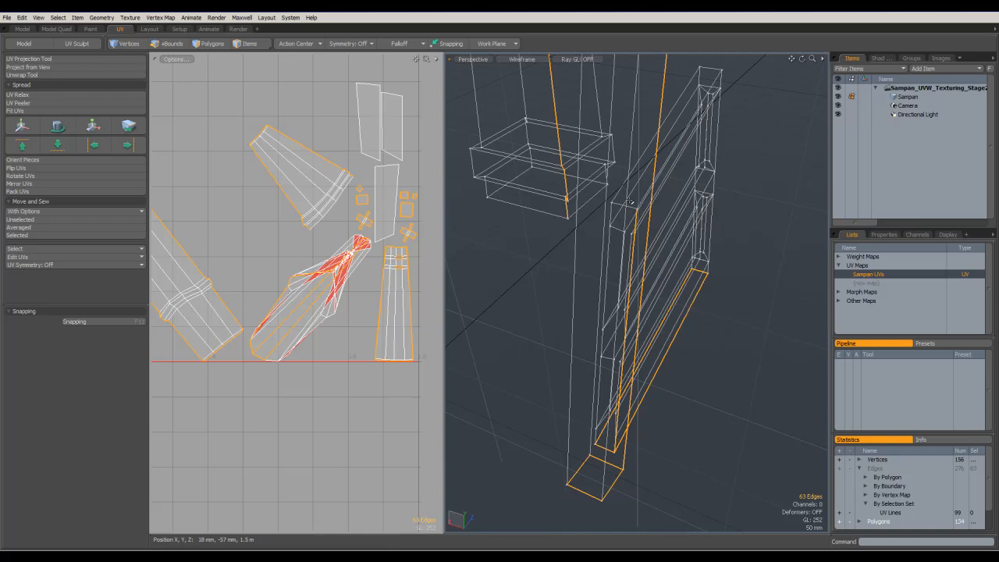
- Extend the seams around the blade's post-side face and along both long top edges, and deselect the bottom face's outer end edge
alt+drag(632, 209, 642, 234)
alt+drag(673, 242, 601, 243)
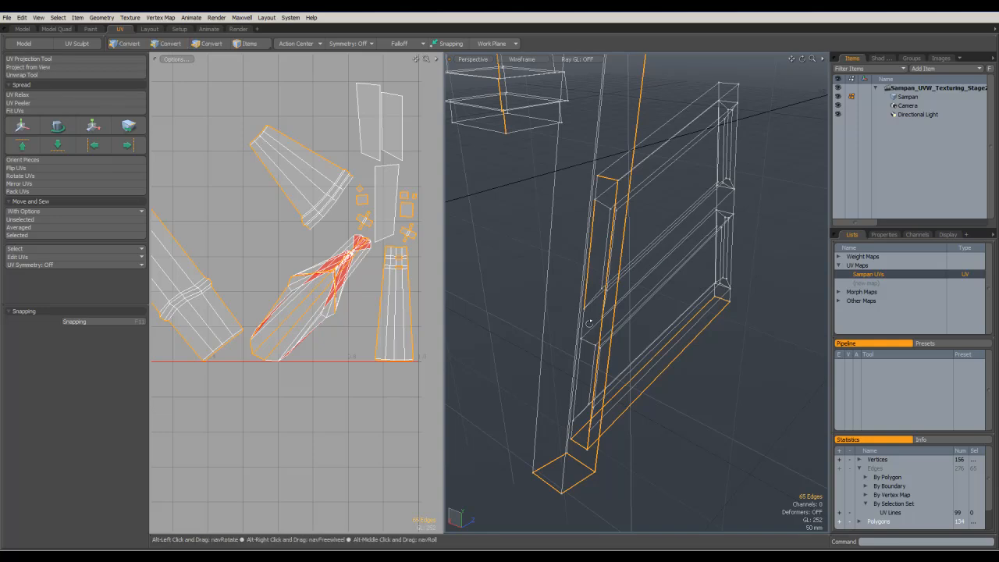
mouse_move(588, 326)
alt+mouse_down()
mouse_move(596, 322)
mouse_move(587, 331)
alt+mouse_up()
alt+drag(575, 421, 433, 211)
scroll(432, 211, up, 2)
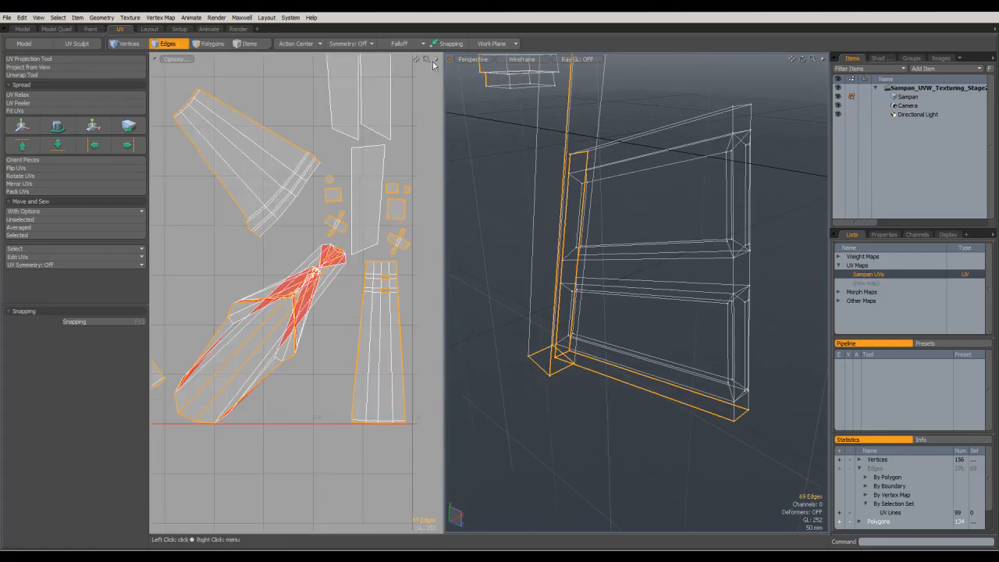
alt+drag(664, 176, 598, 357)
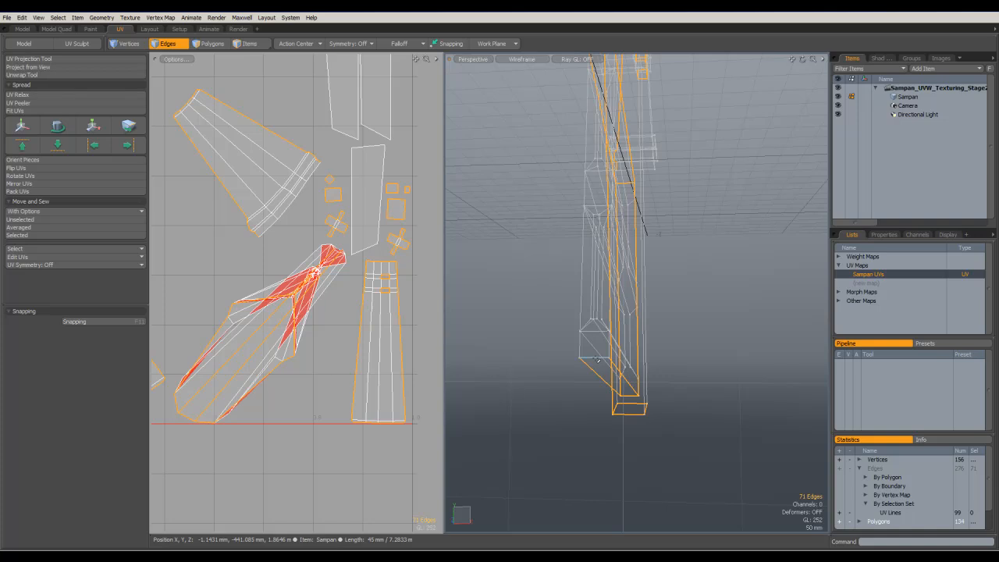
alt+drag(598, 359, 693, 192)
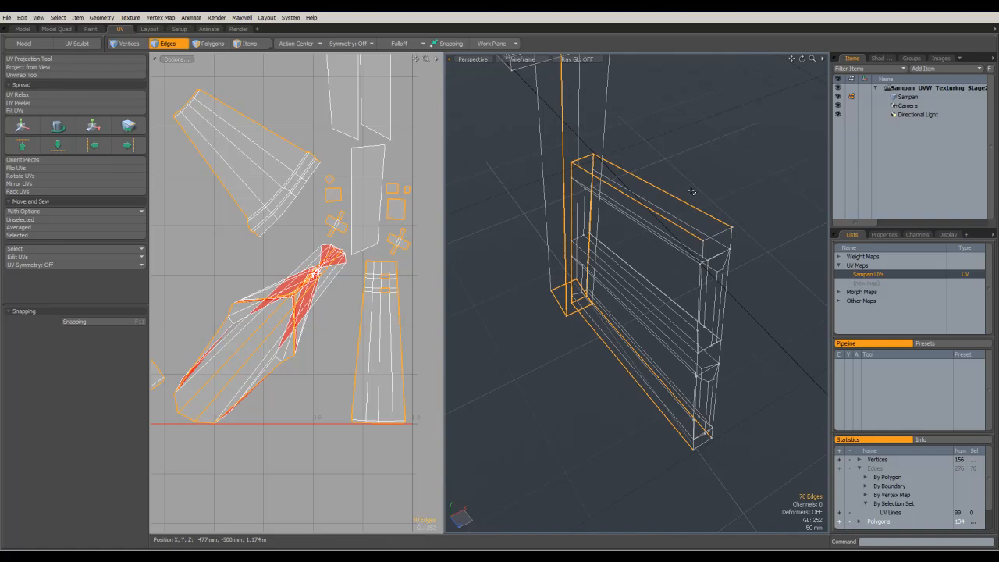
- Return the 3D view to shaded display and unwrap the assembly with the rudder blade seams, using planar projection along the Y axis
click(531, 66)
click(524, 78)
alt+drag(664, 247, 631, 239)
click(22, 74)
click(529, 354)
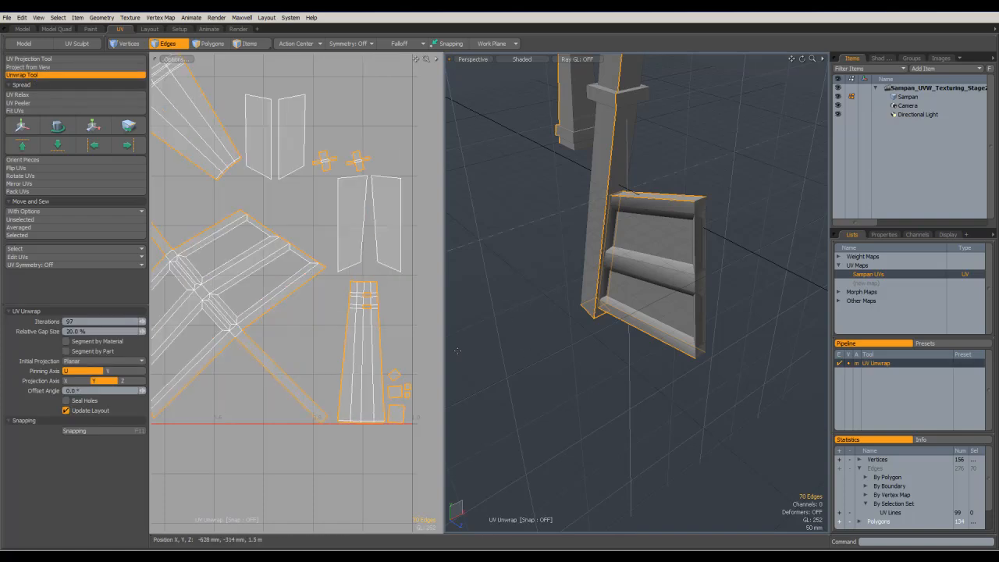
ctrl+alt+drag(278, 323, 348, 263)
mouse_move(338, 299)
alt+shift+mouse_down()
mouse_move(334, 257)
mouse_move(361, 308)
mouse_move(386, 301)
mouse_move(336, 295)
alt+shift+mouse_up()
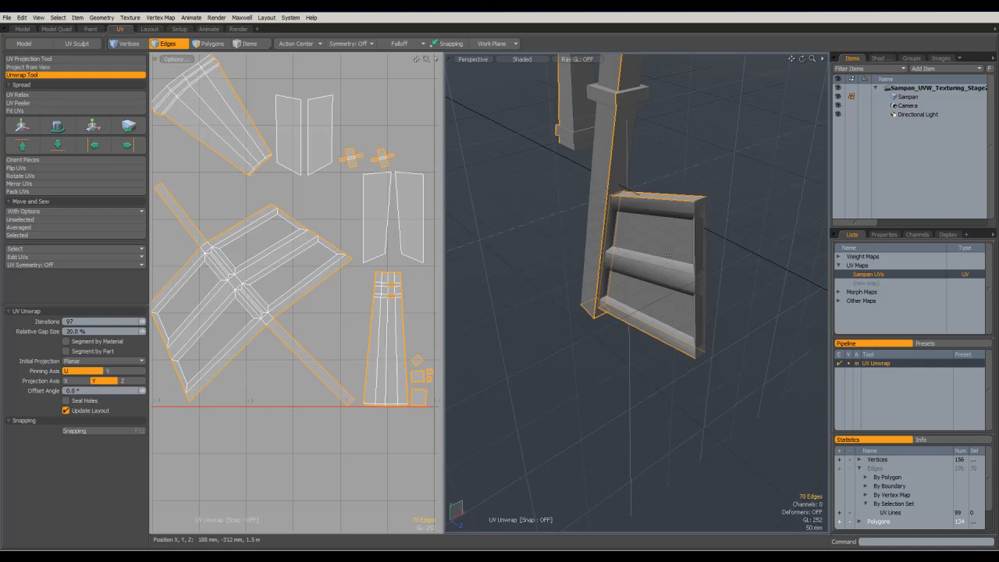
- Inspect the rudder blade from both sides in 3D and compare it with the unwrapped blade and post islands in the UV view
alt+drag(709, 276, 472, 228)
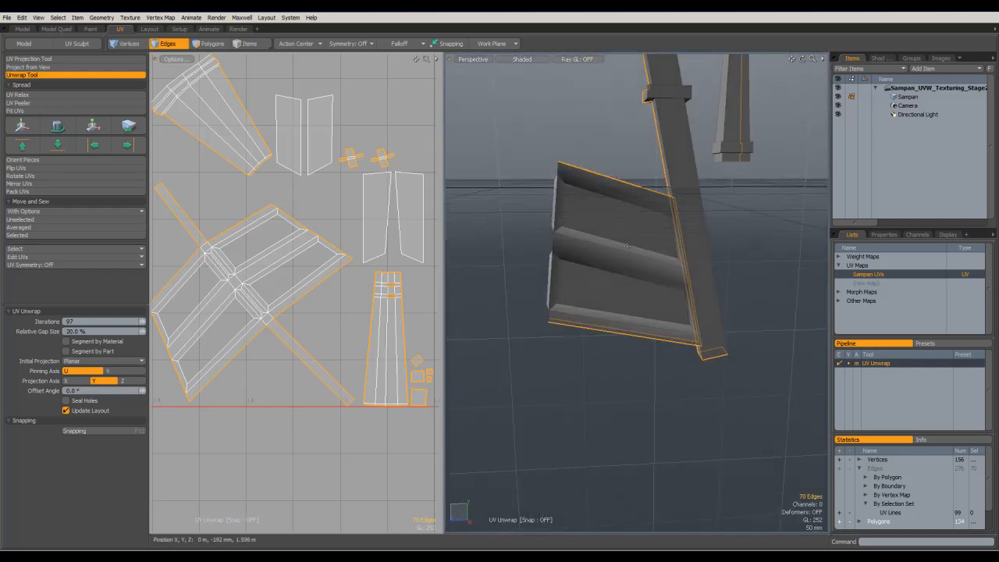
alt+drag(595, 273, 639, 298)
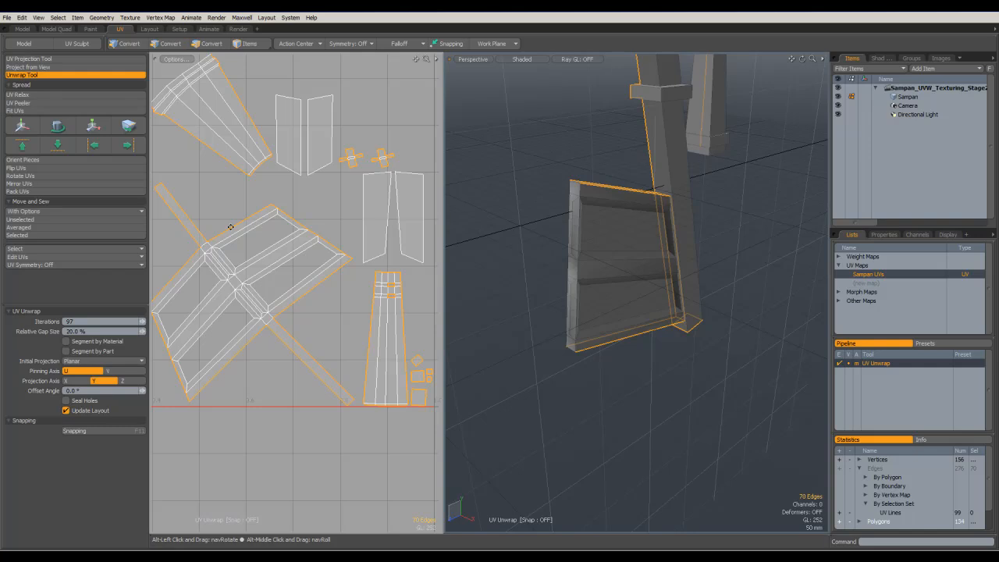
alt+drag(556, 286, 695, 343)
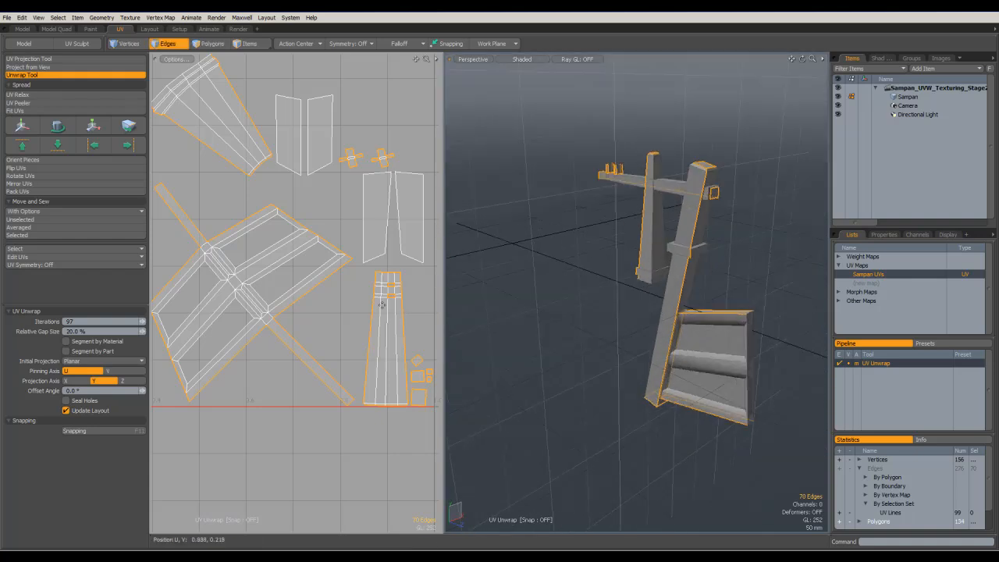
mouse_move(366, 293)
ctrl+alt+mouse_down()
mouse_move(299, 285)
mouse_move(291, 271)
mouse_move(355, 290)
ctrl+alt+mouse_up()
alt+shift+drag(311, 186, 358, 280)
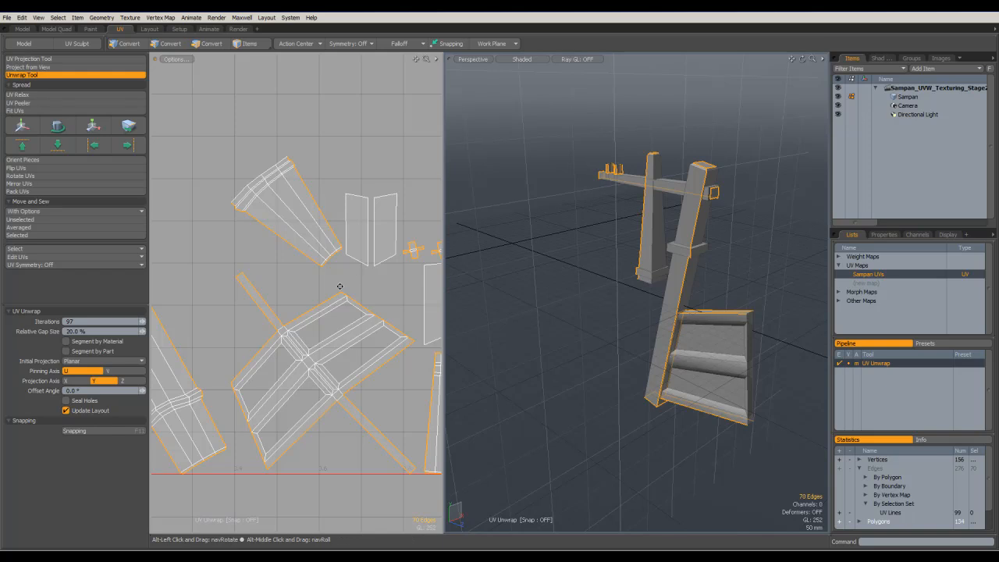
alt+shift+drag(268, 274, 340, 174)
ctrl+alt+drag(236, 254, 237, 277)
alt+shift+drag(410, 313, 281, 250)
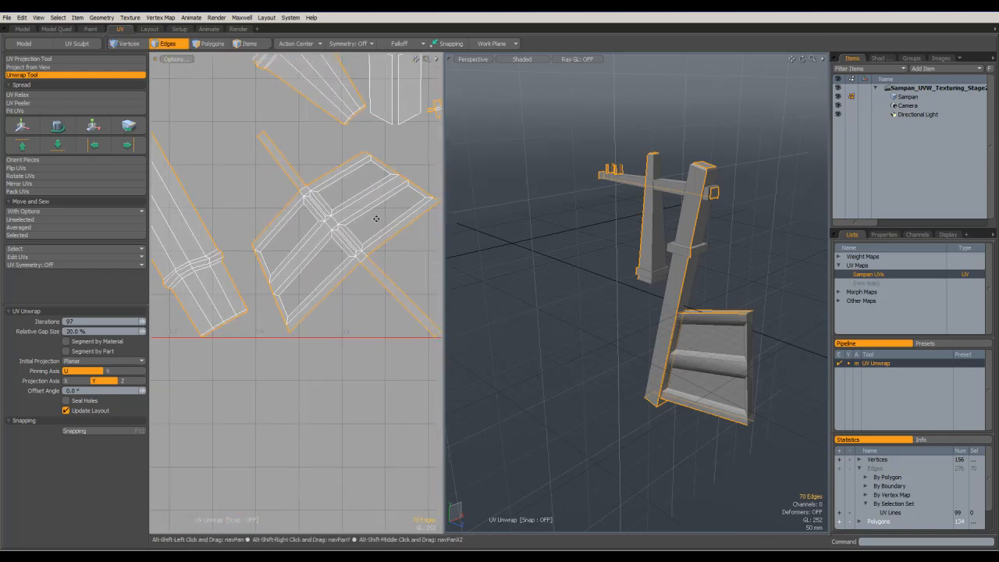
alt+shift+drag(379, 214, 251, 237)
alt+shift+drag(337, 209, 363, 342)
alt+shift+drag(323, 255, 379, 292)
alt+shift+drag(304, 269, 368, 190)
mouse_move(325, 232)
alt+shift+mouse_down()
mouse_move(360, 255)
mouse_move(340, 229)
alt+shift+mouse_up()
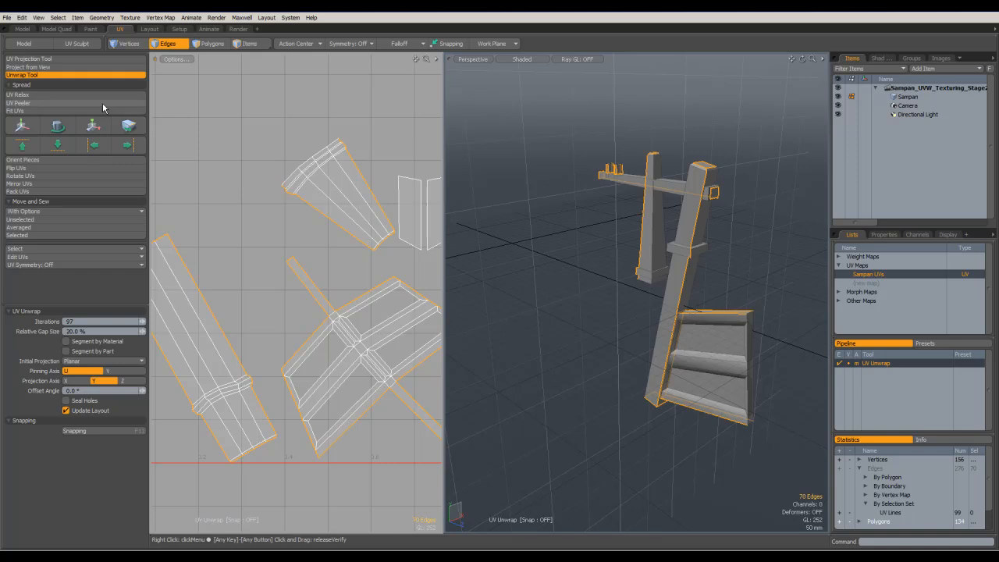
- Drop the Unwrap Tool, switch to polygon selection and inspect the crossbeam and small post against their UV islands
key(space)
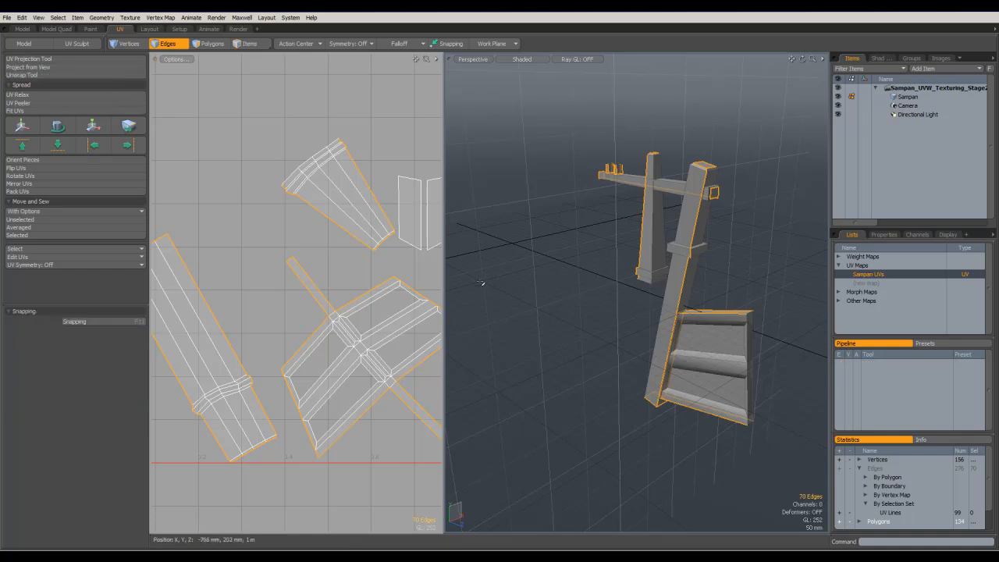
key(space)
ctrl+alt+drag(356, 297, 322, 312)
alt+shift+drag(322, 317, 264, 276)
ctrl+alt+drag(351, 286, 316, 294)
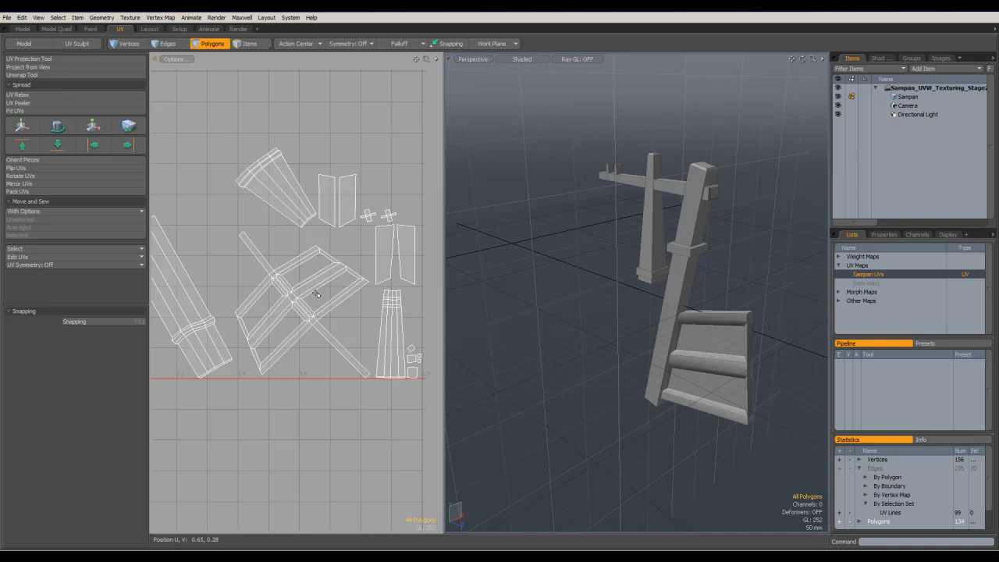
alt+shift+drag(360, 291, 328, 242)
ctrl+alt+drag(369, 280, 400, 289)
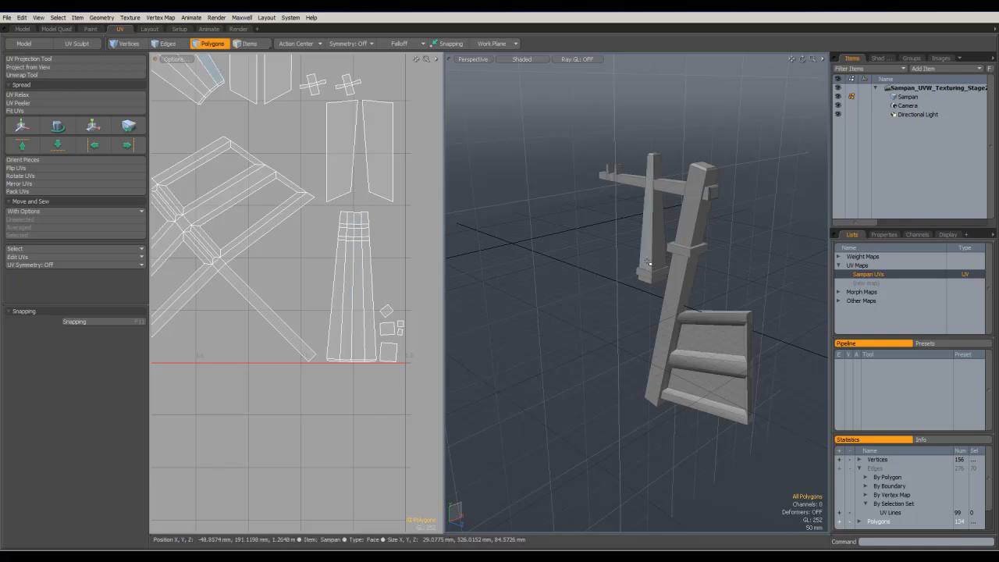
alt+drag(629, 222, 635, 250)
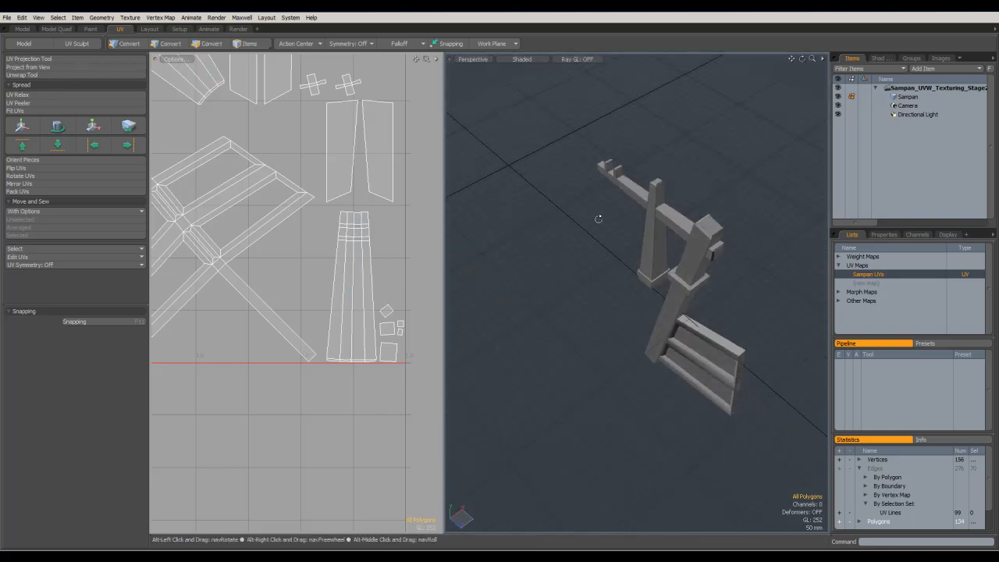
mouse_move(591, 221)
ctrl+alt+mouse_down()
mouse_move(643, 202)
mouse_move(609, 219)
mouse_move(655, 220)
mouse_move(600, 227)
ctrl+alt+mouse_up()
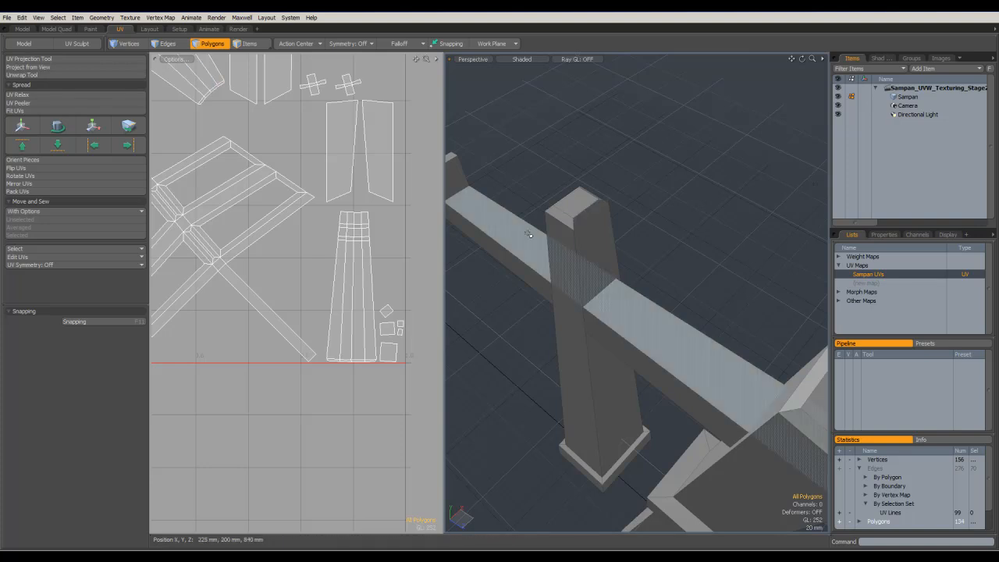
- Select the edge joining the smaller post's UV strip to its small square cap island and view the Move and Sew options
click(165, 43)
click(411, 273)
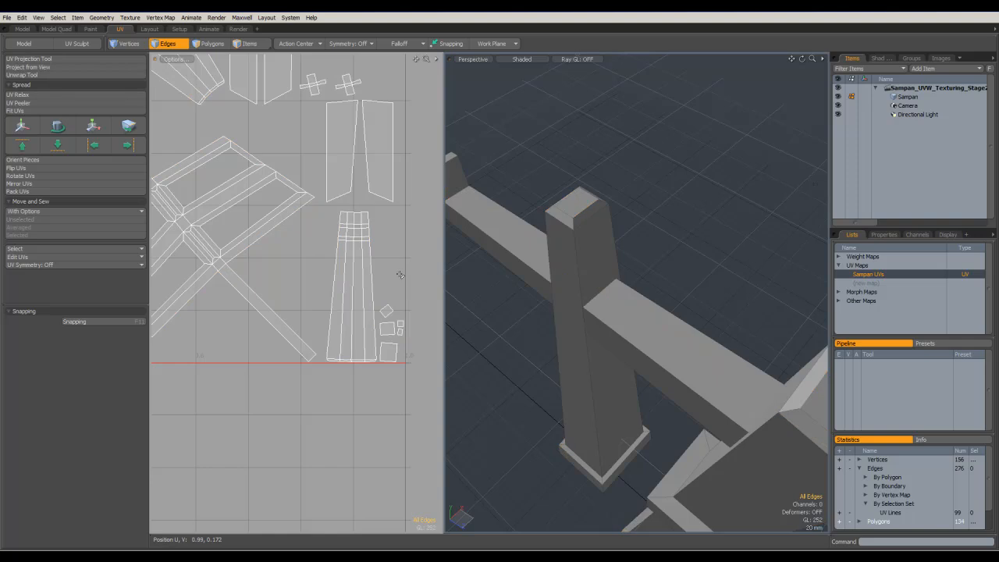
double_click(389, 334)
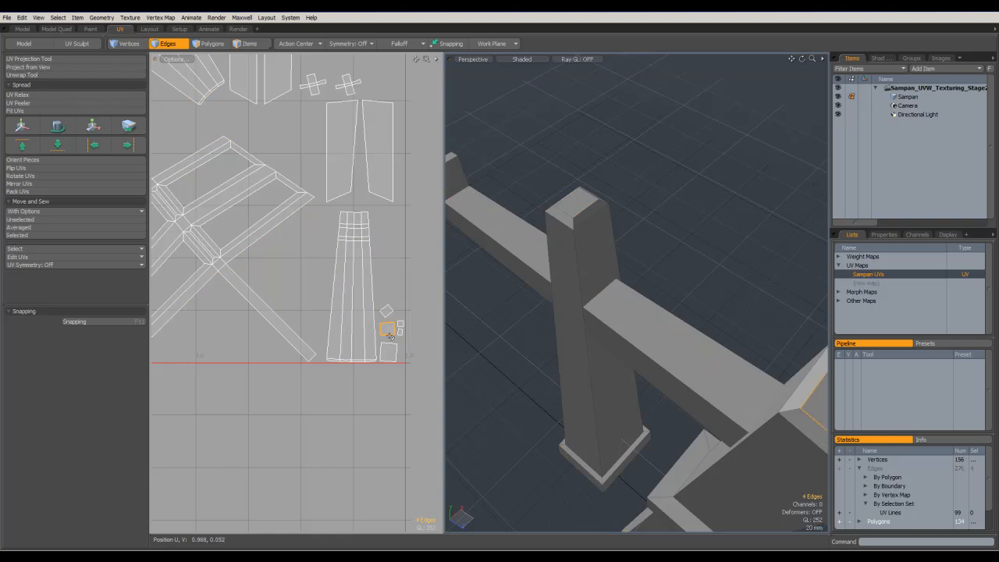
click(391, 337)
scroll(403, 340, up, 4)
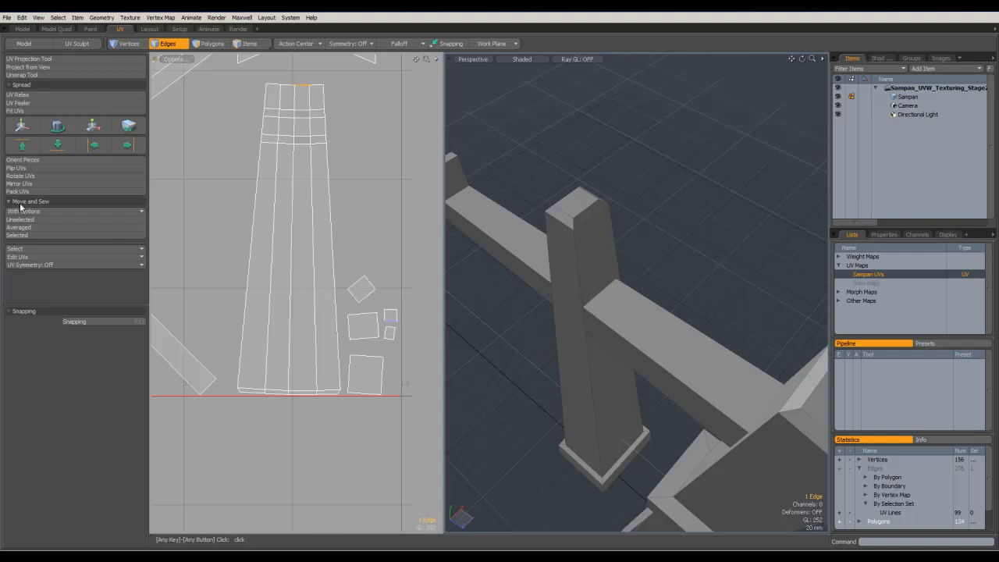
click(141, 210)
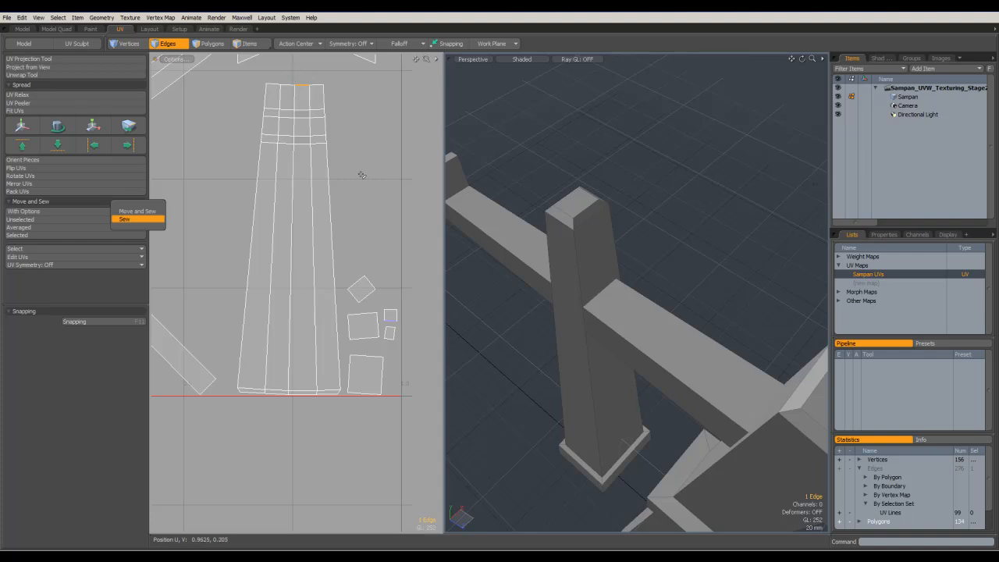
click(380, 204)
click(389, 217)
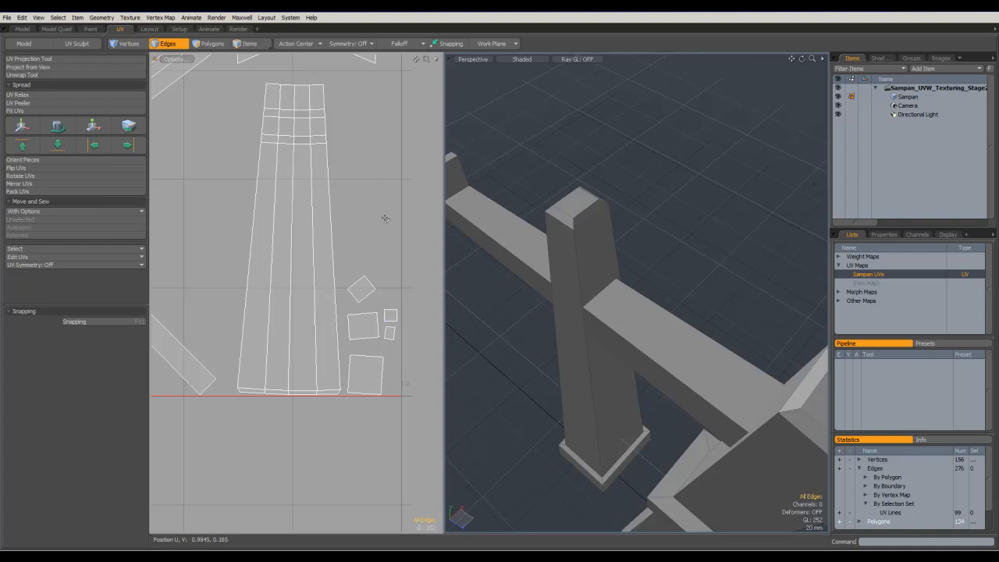
- Select all polygons of the large rudder post's UV island and rotate the island to stand roughly upright
alt+drag(356, 196, 365, 243)
scroll(365, 243, down, 7)
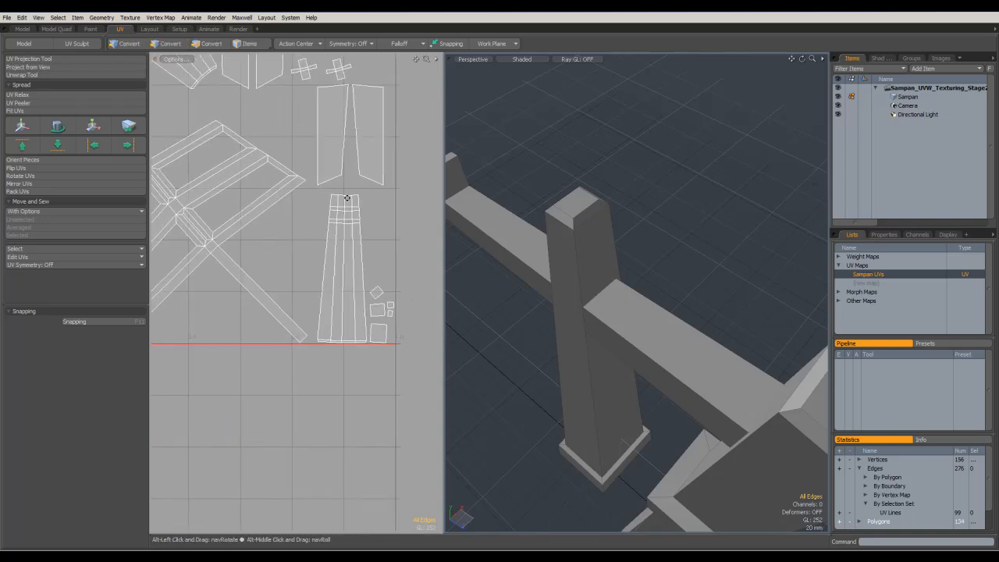
alt+drag(330, 207, 380, 204)
scroll(323, 204, down, 3)
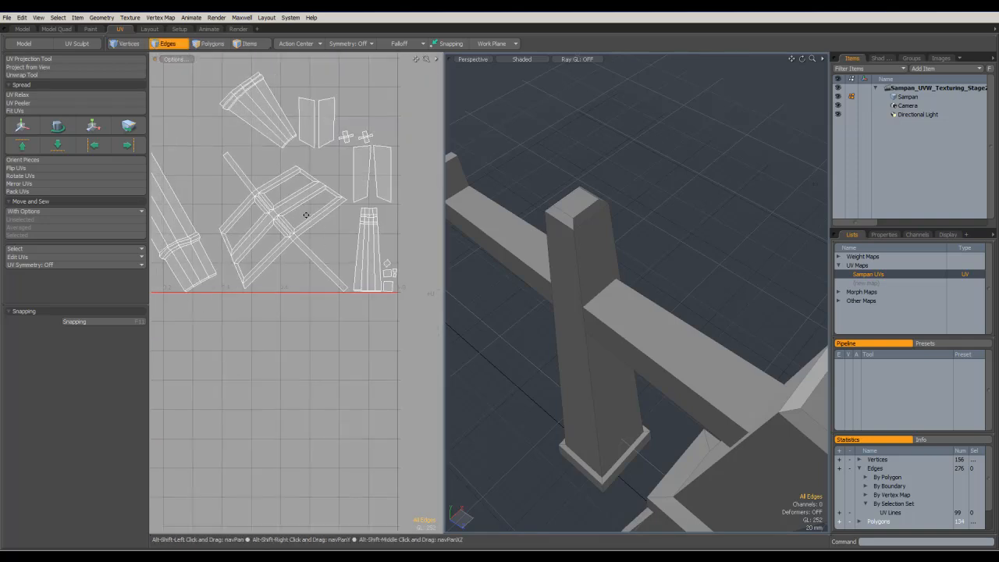
alt+shift+drag(306, 214, 332, 259)
alt+shift+drag(277, 282, 280, 228)
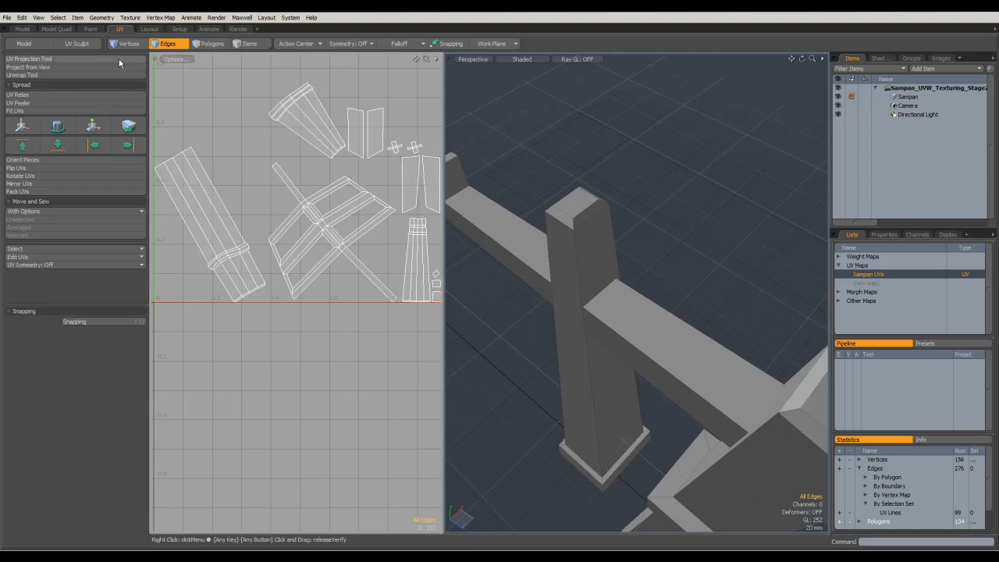
click(211, 43)
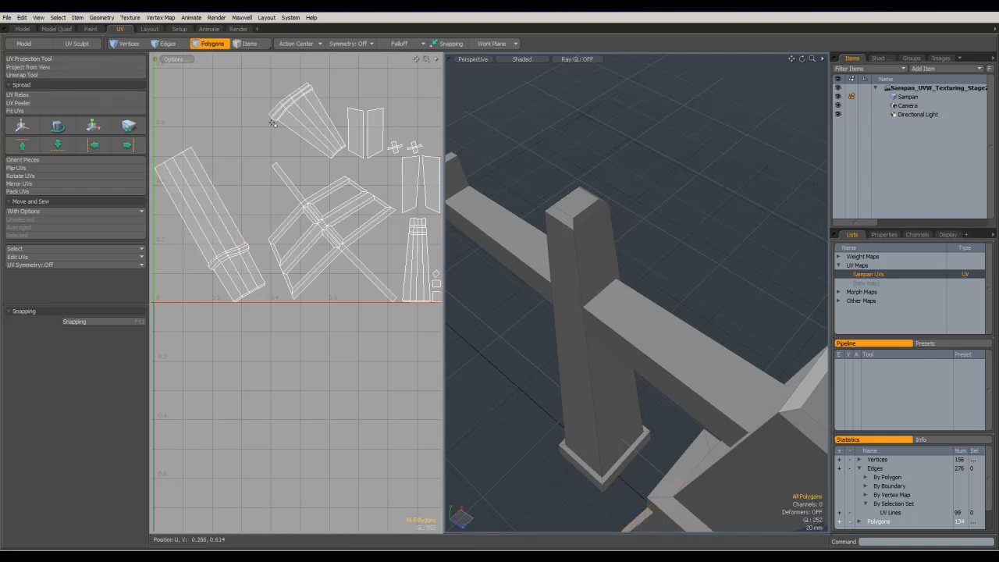
alt+shift+drag(208, 133, 202, 91)
drag(214, 134, 317, 343)
key(y)
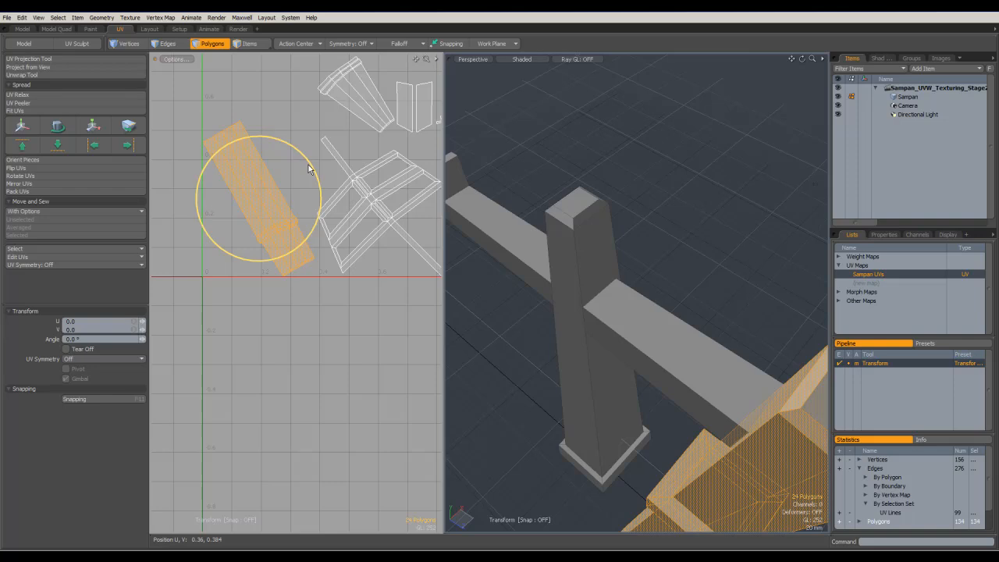
drag(309, 163, 320, 190)
key(space)
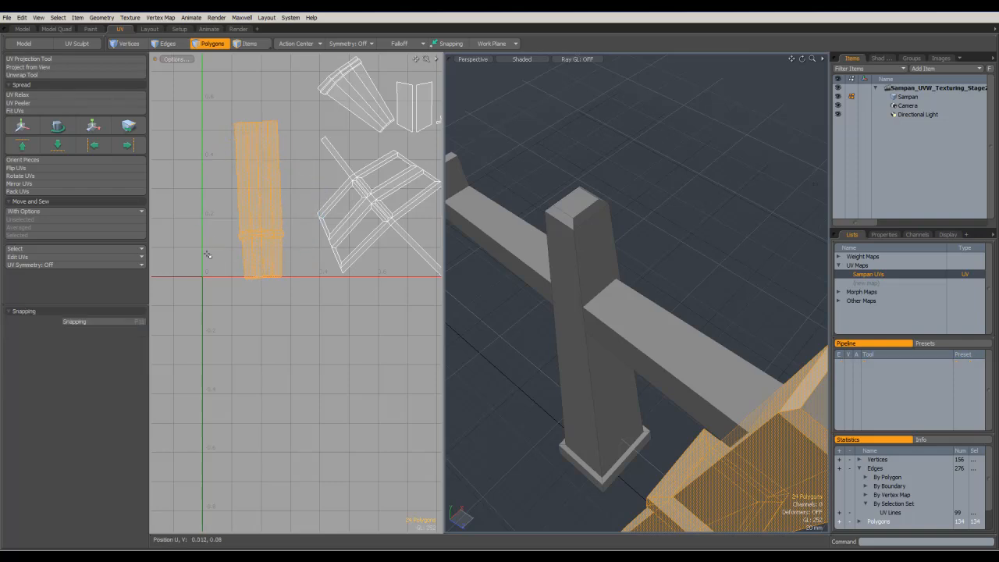
- Straighten the large rudder post's UV island with Orient Pieces and switch to vertex selection
click(46, 160)
click(578, 273)
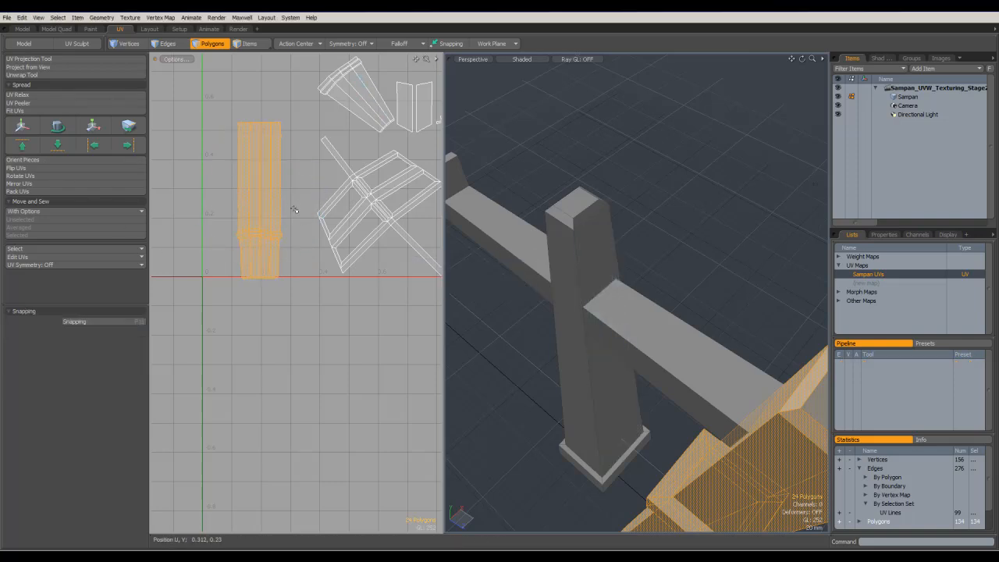
key(1)
alt+drag(352, 194, 323, 255)
scroll(354, 257, down, 3)
alt+drag(576, 346, 594, 341)
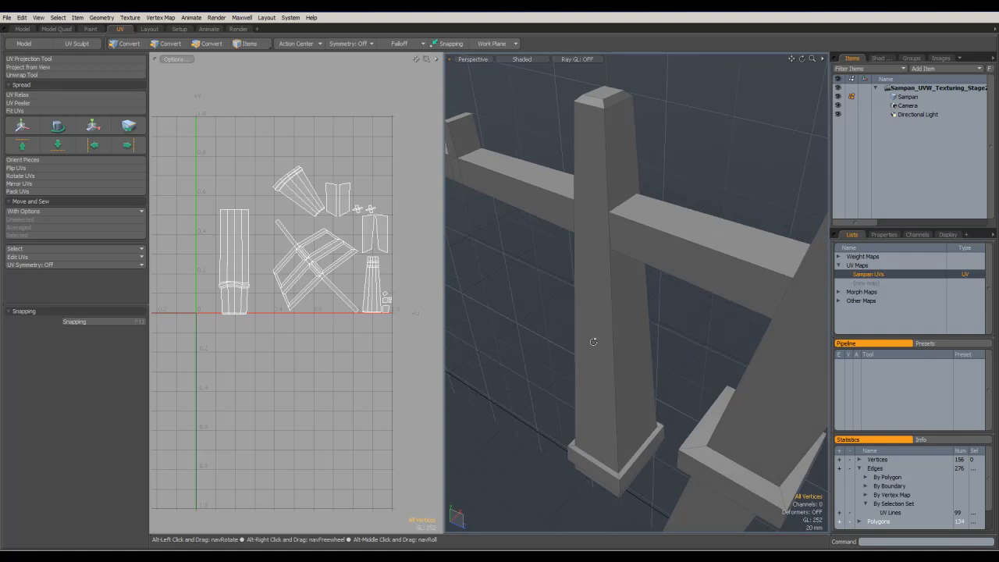